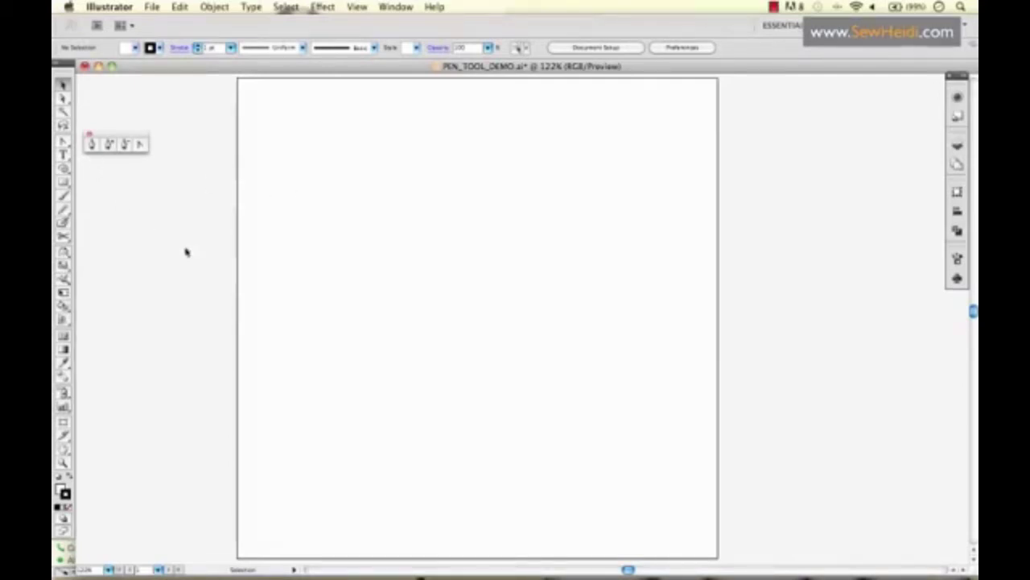
# - Draw a closed straight-sided polygon with a notch in its lower edge using the Pen tool
pyautogui.press('p')
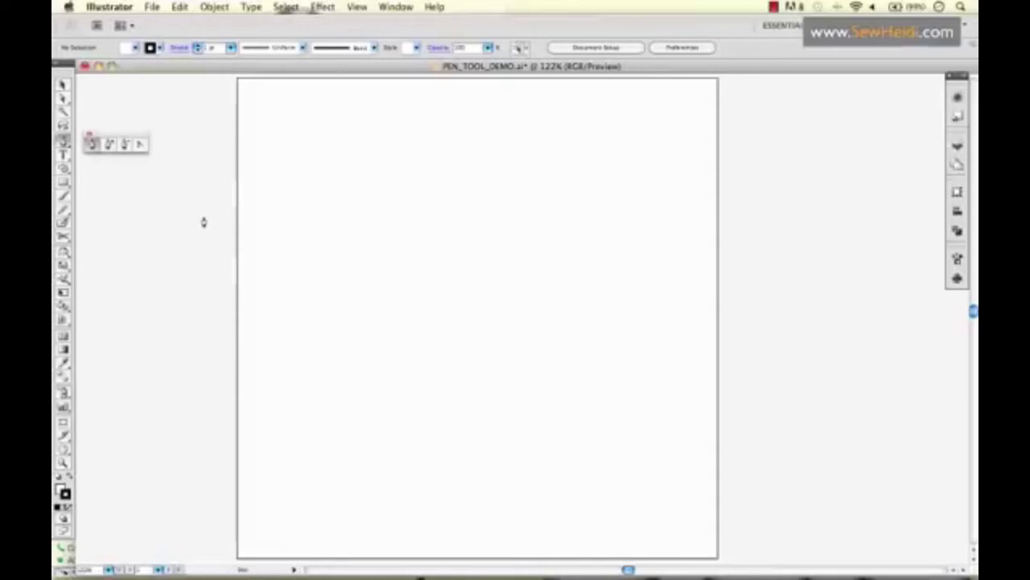
pyautogui.click(271, 169)
pyautogui.click(264, 283)
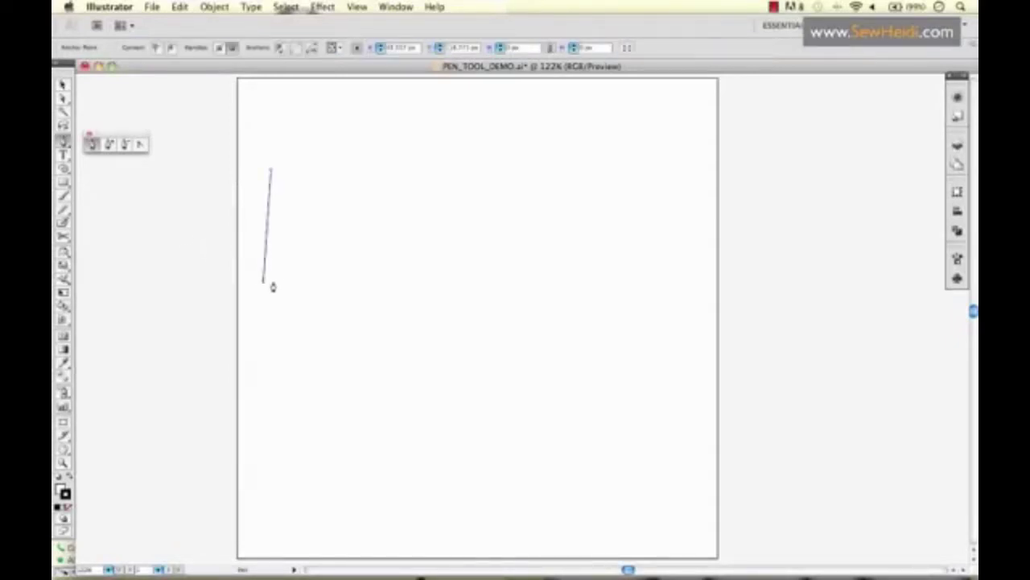
pyautogui.click(304, 248)
pyautogui.click(318, 304)
pyautogui.click(387, 249)
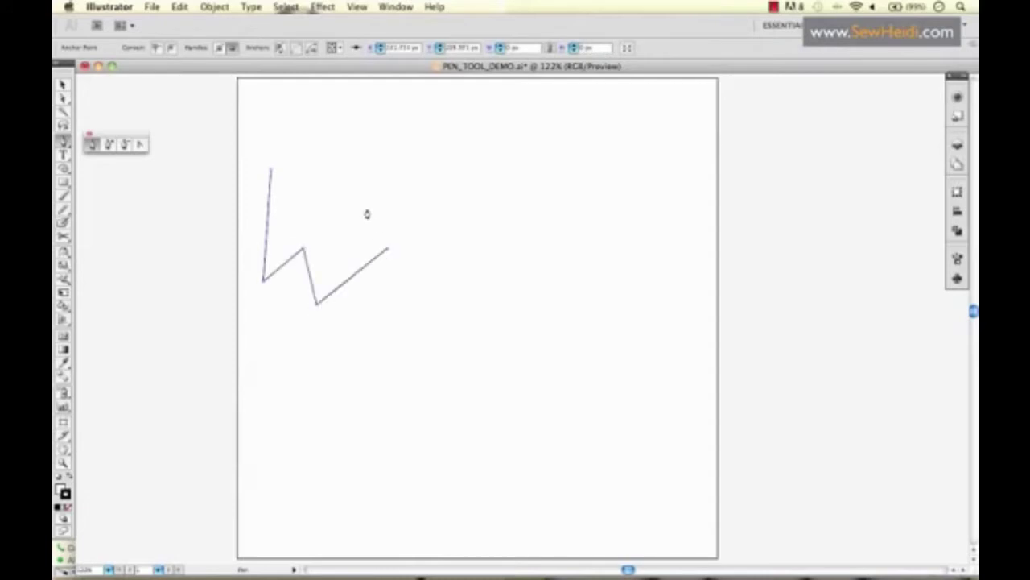
pyautogui.click(367, 197)
pyautogui.click(325, 172)
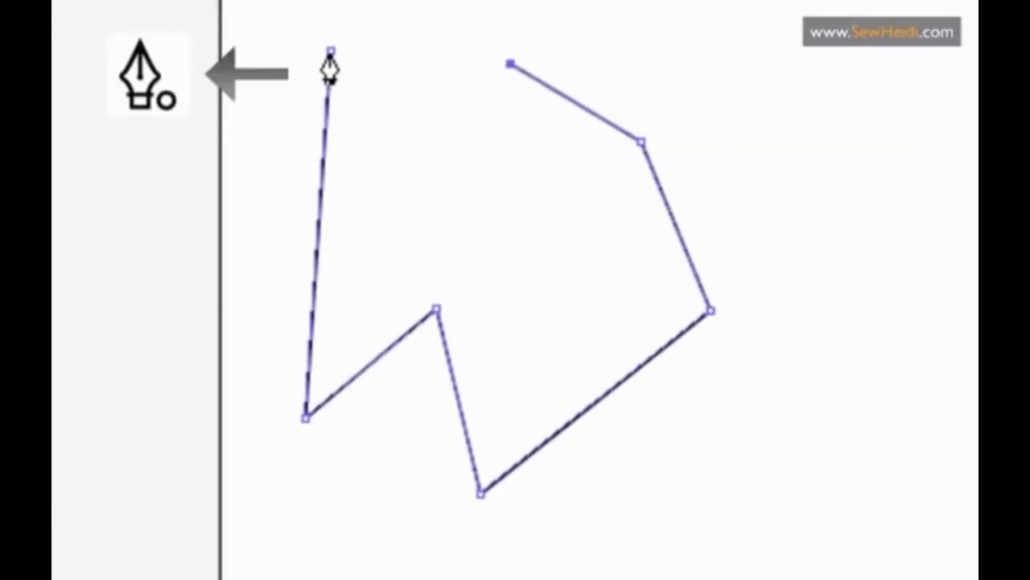
pyautogui.click(330, 54)
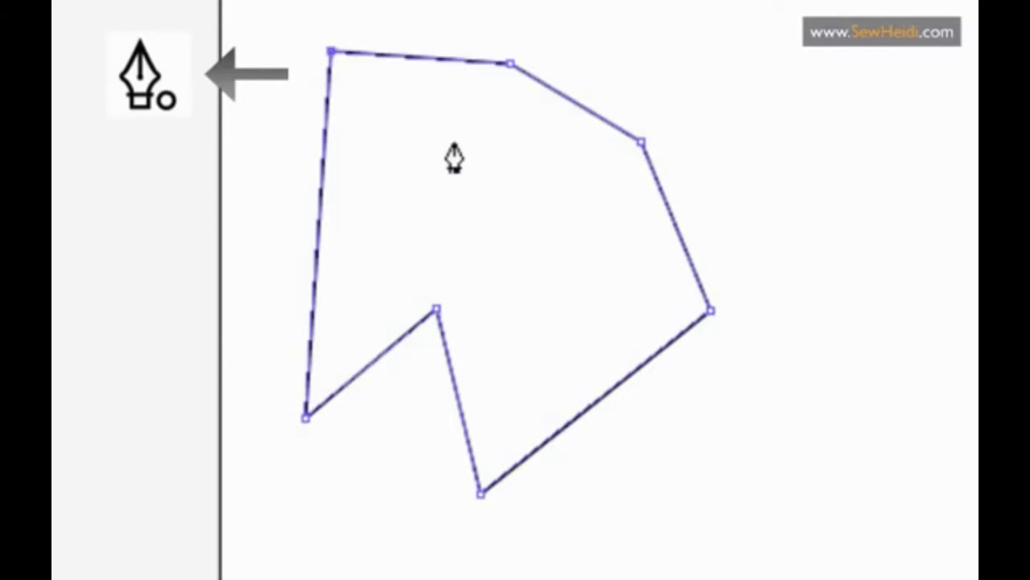
# - Move the closed polygon toward the artboard's top-left and deselect it
pyautogui.keyDown('ctrl'); pyautogui.click(729, 121); pyautogui.keyUp('ctrl')
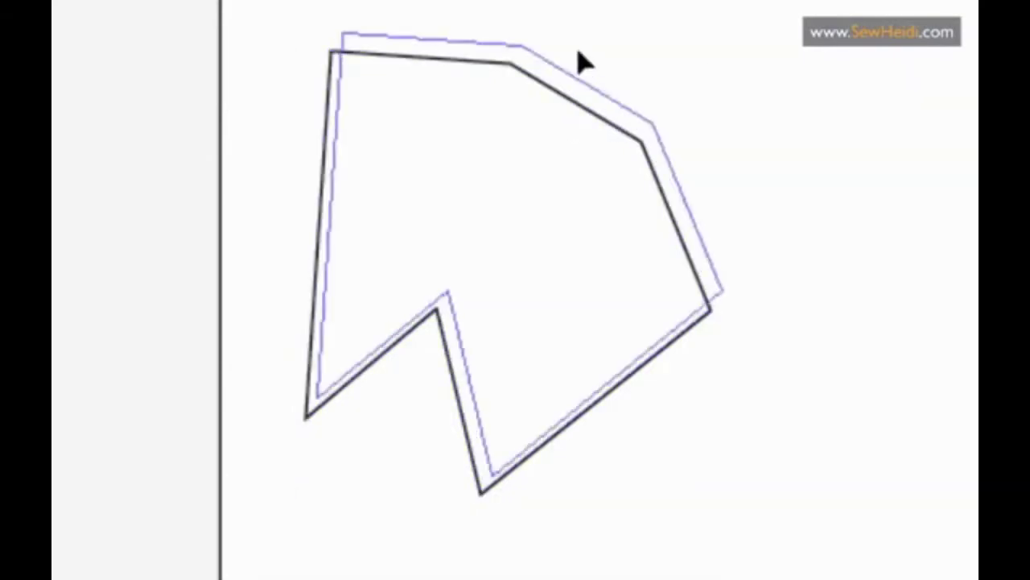
pyautogui.moveTo(561, 101); pyautogui.dragTo(614, 8)
pyautogui.click(397, 339)
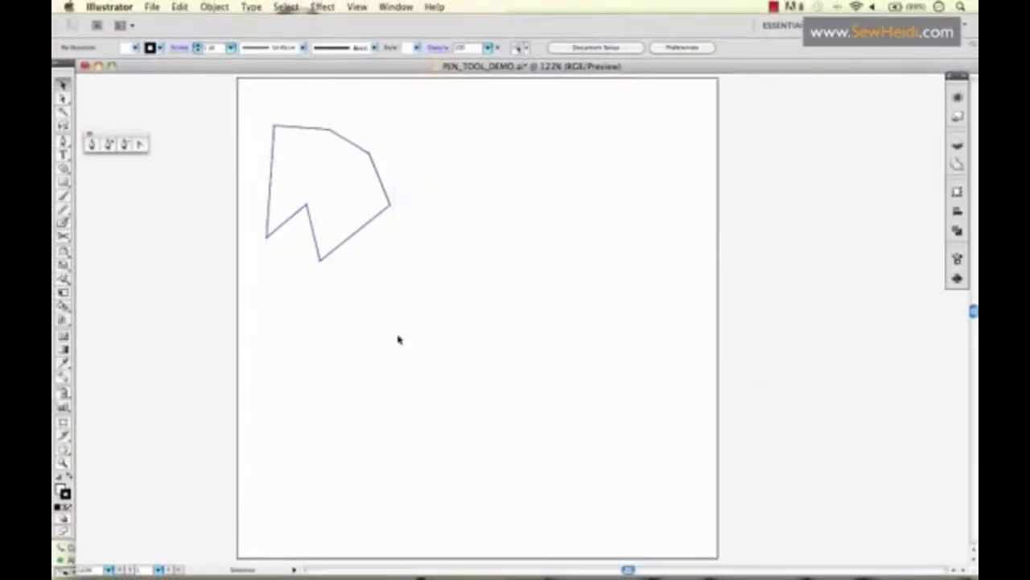
# - Draw an open S-shaped curve with smooth anchors below the polygon
pyautogui.press('p')
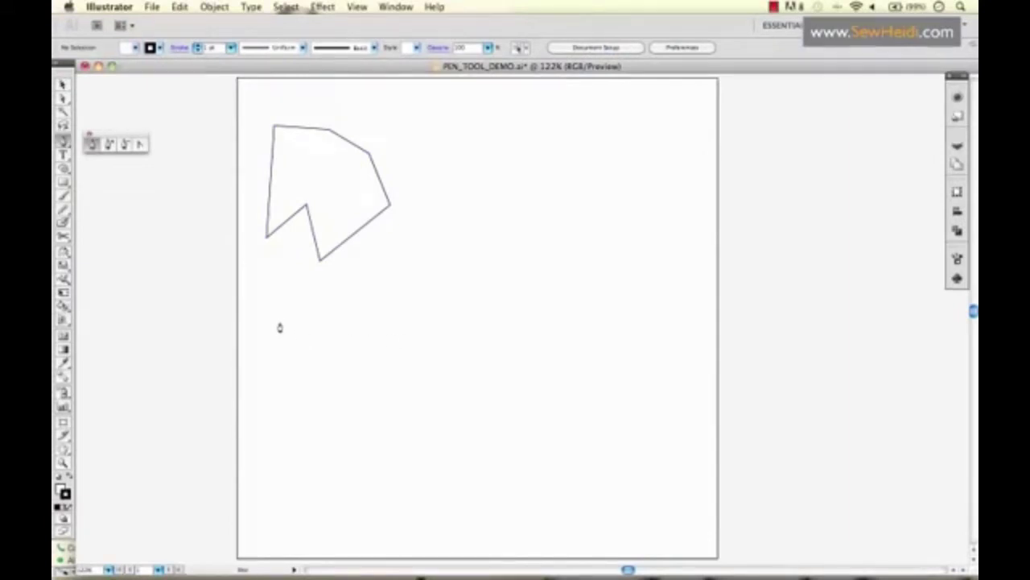
pyautogui.click(269, 318)
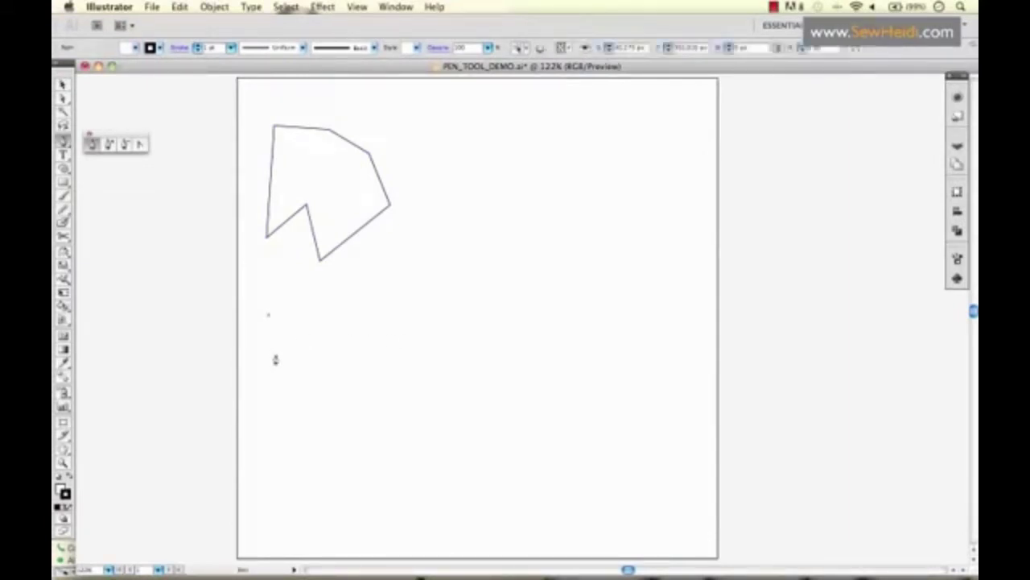
pyautogui.moveTo(287, 388); pyautogui.dragTo(328, 416)
pyautogui.moveTo(343, 378); pyautogui.dragTo(368, 287)
pyautogui.moveTo(422, 332); pyautogui.dragTo(413, 373)
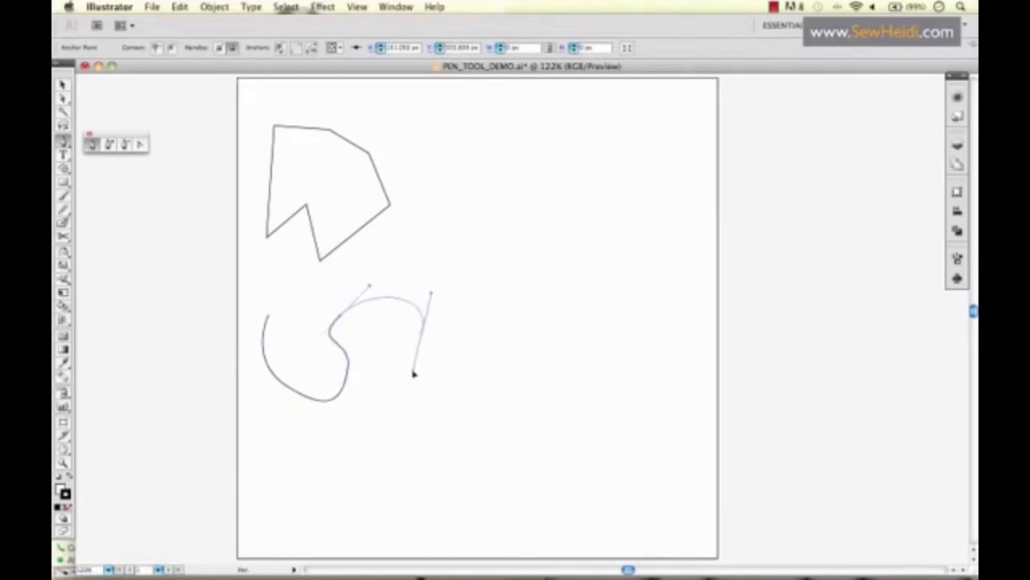
pyautogui.keyDown('super'); pyautogui.click(410, 441); pyautogui.keyUp('super')
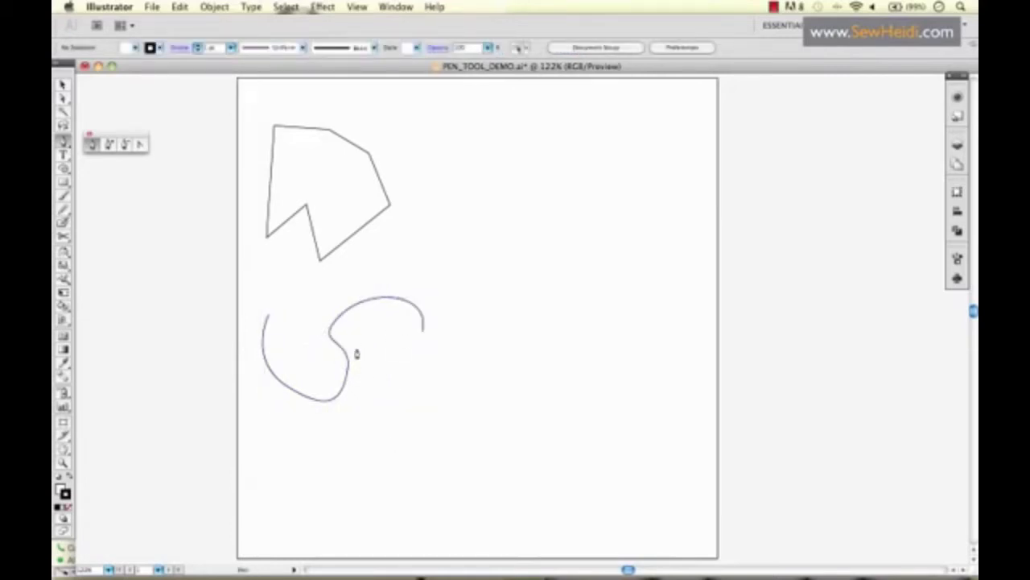
# - Reshape the S-curve's upper arc by dragging a direction handle with Direct Selection
pyautogui.press('a')
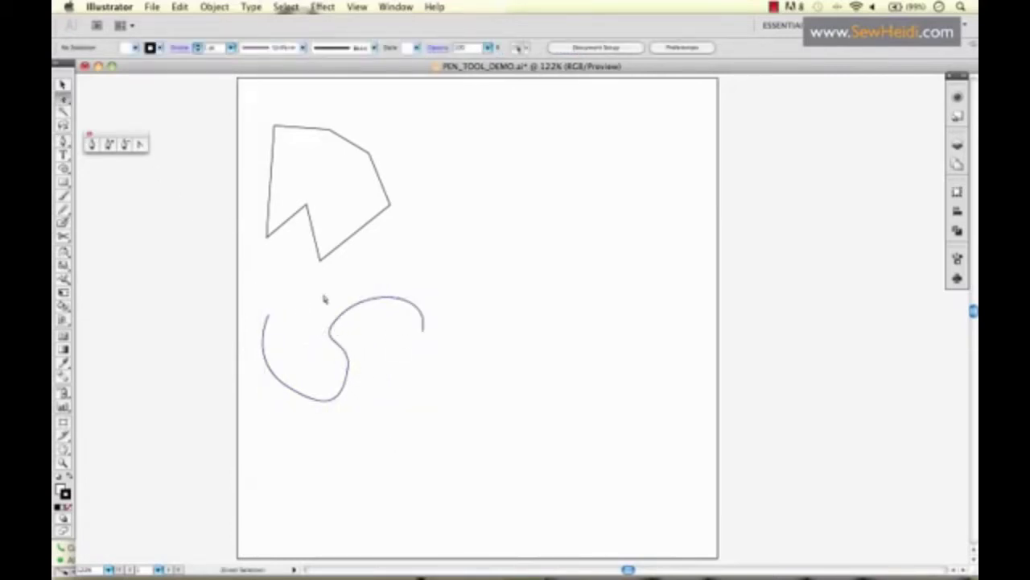
pyautogui.moveTo(325, 299); pyautogui.dragTo(354, 326)
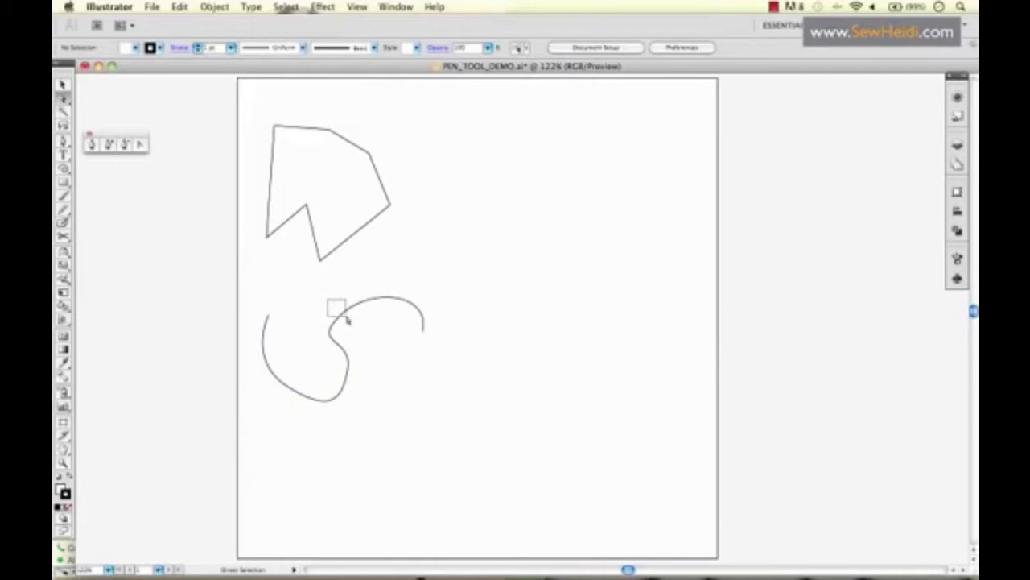
pyautogui.moveTo(371, 290); pyautogui.dragTo(317, 333)
pyautogui.click(388, 275)
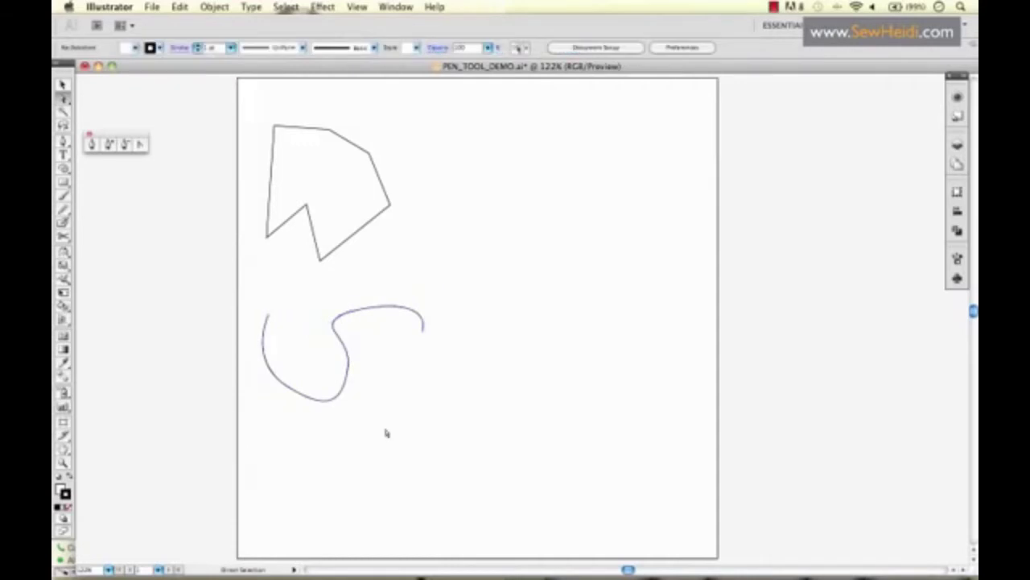
# - Draw a wavy open curve that rises into an upward hook, then deselect it
pyautogui.press('p')
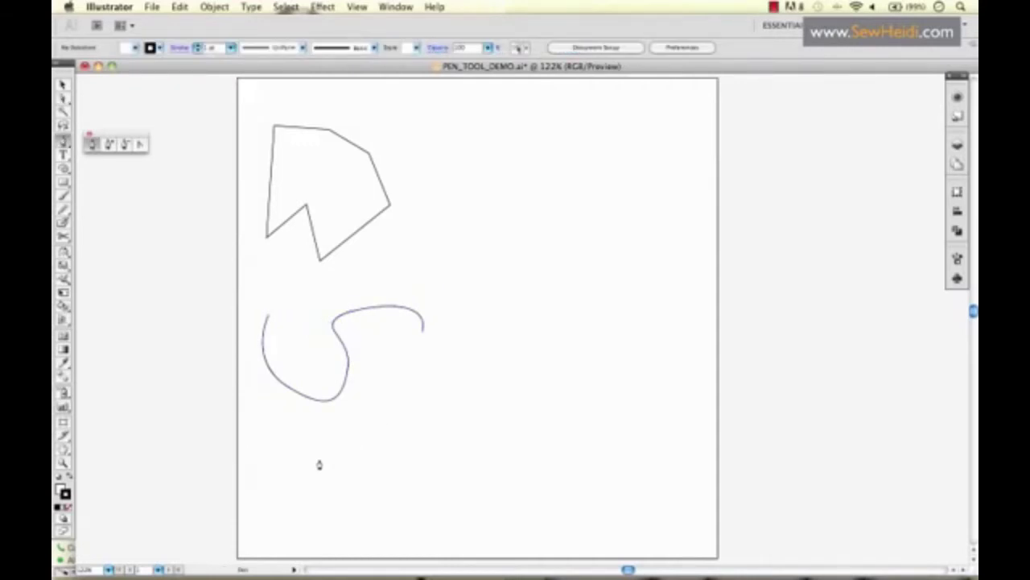
pyautogui.click(266, 462)
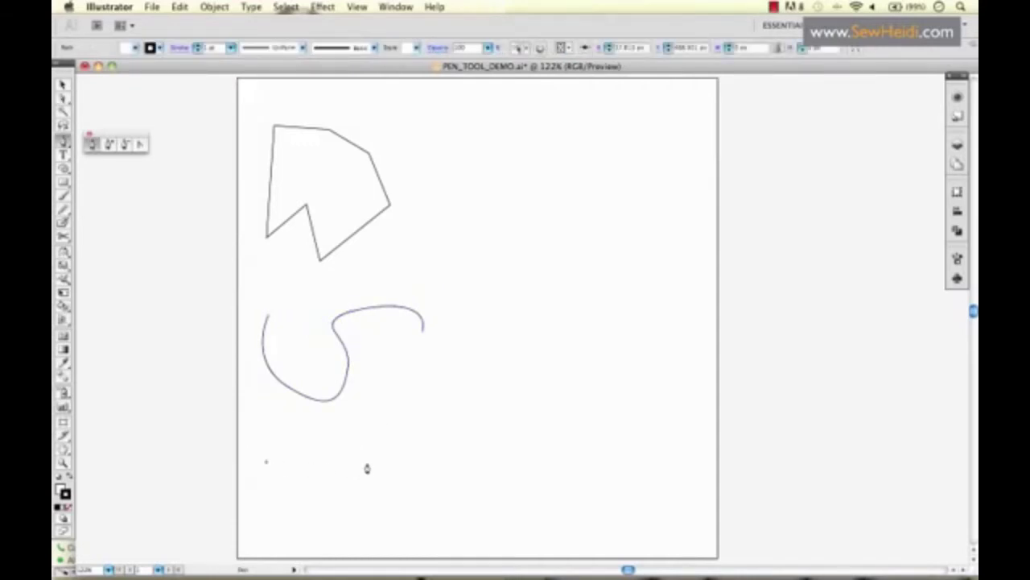
pyautogui.moveTo(367, 466); pyautogui.dragTo(417, 413)
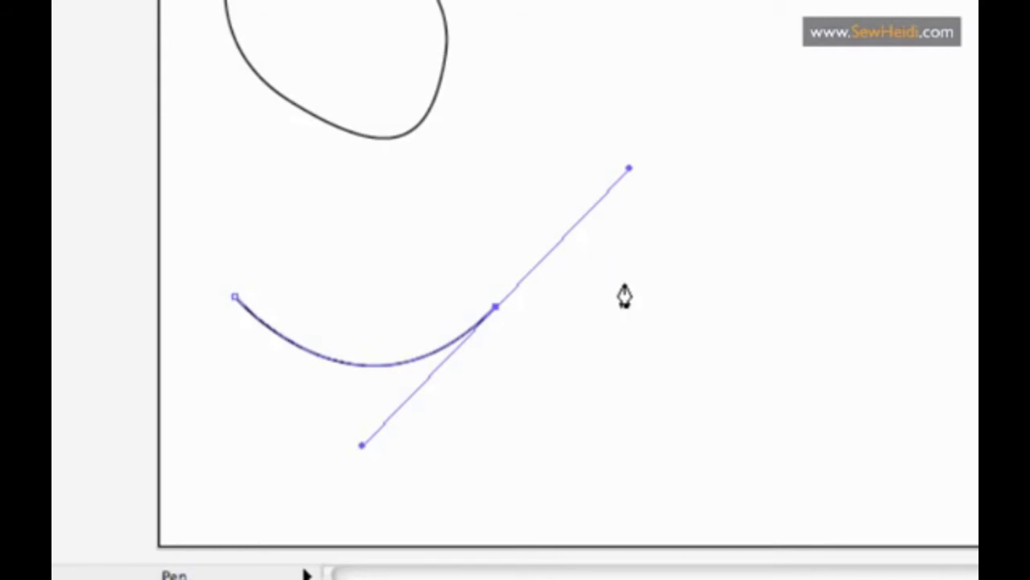
pyautogui.moveTo(725, 229)
pyautogui.mouseDown()
pyautogui.moveTo(771, 71)
pyautogui.moveTo(739, 31)
pyautogui.mouseUp()
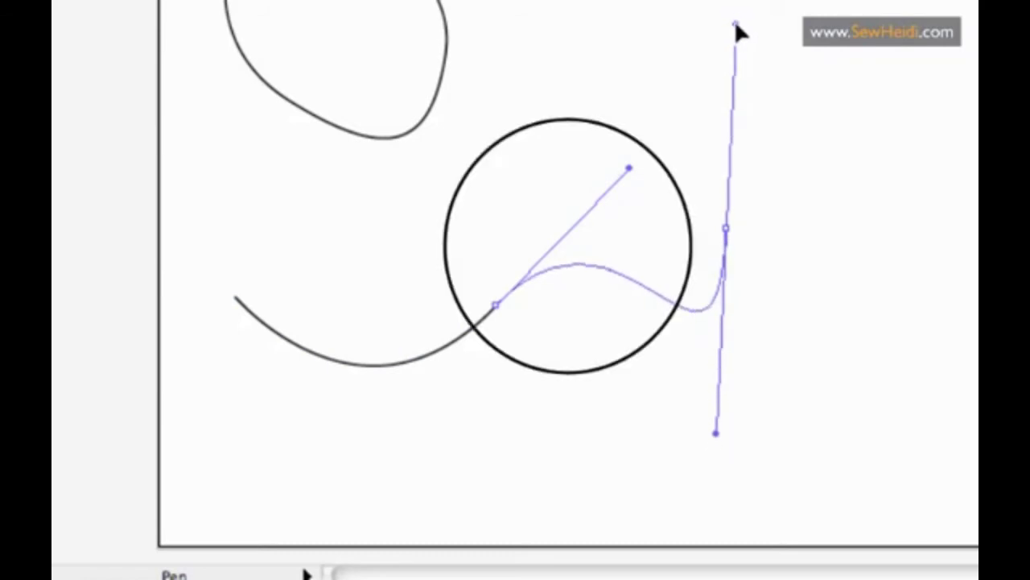
pyautogui.moveTo(739, 30); pyautogui.dragTo(736, 33)
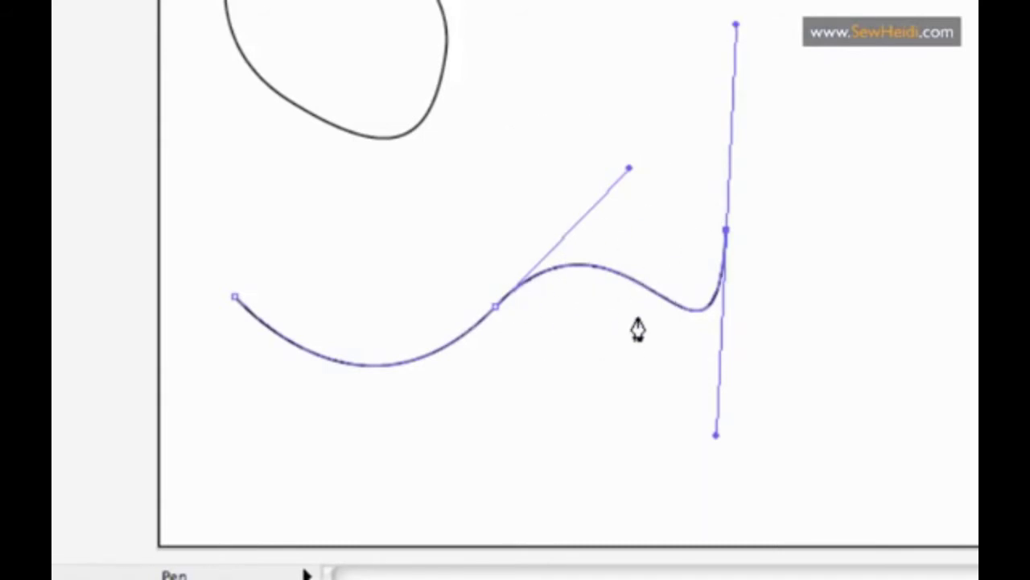
pyautogui.keyDown('ctrl'); pyautogui.click(832, 136); pyautogui.keyUp('ctrl')
# - Begin another curved path beneath the wavy curve, panning down to it
pyautogui.click(231, 433)
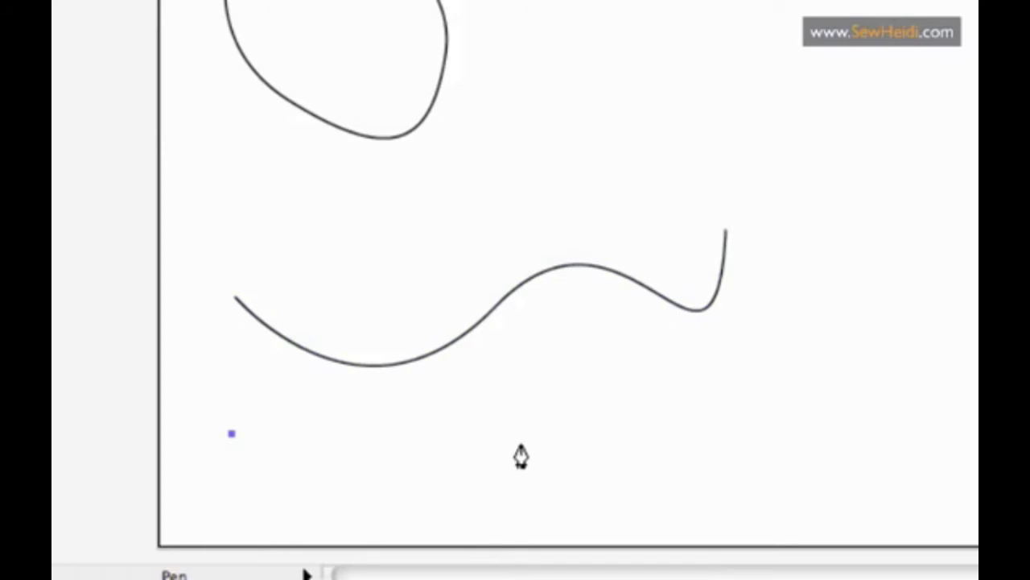
pyautogui.moveTo(608, 453); pyautogui.dragTo(607, 257)
pyautogui.moveTo(546, 242)
pyautogui.mouseDown()
pyautogui.moveTo(593, 163)
pyautogui.moveTo(677, 84)
pyautogui.moveTo(715, 83)
pyautogui.mouseUp()
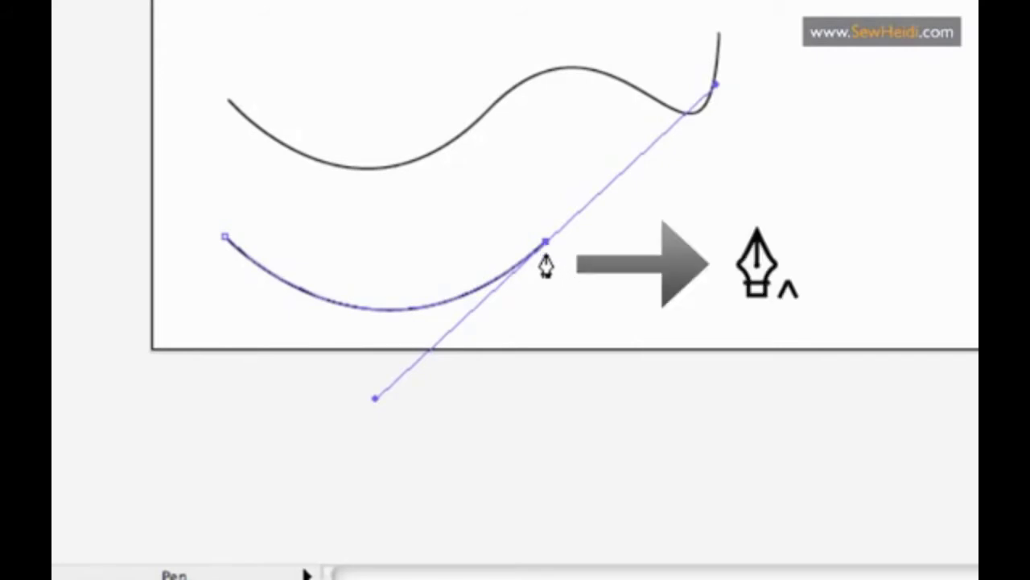
# - Extend the lower path into a second hooked wave and finish it
pyautogui.click(546, 242)
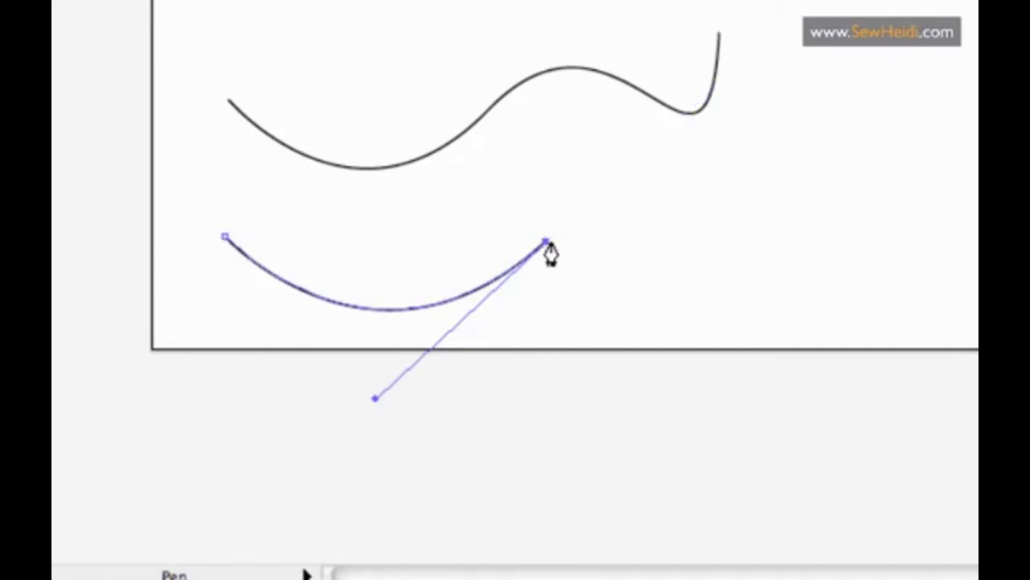
pyautogui.moveTo(759, 227)
pyautogui.mouseDown()
pyautogui.moveTo(844, 428)
pyautogui.moveTo(999, 338)
pyautogui.moveTo(854, 410)
pyautogui.mouseUp()
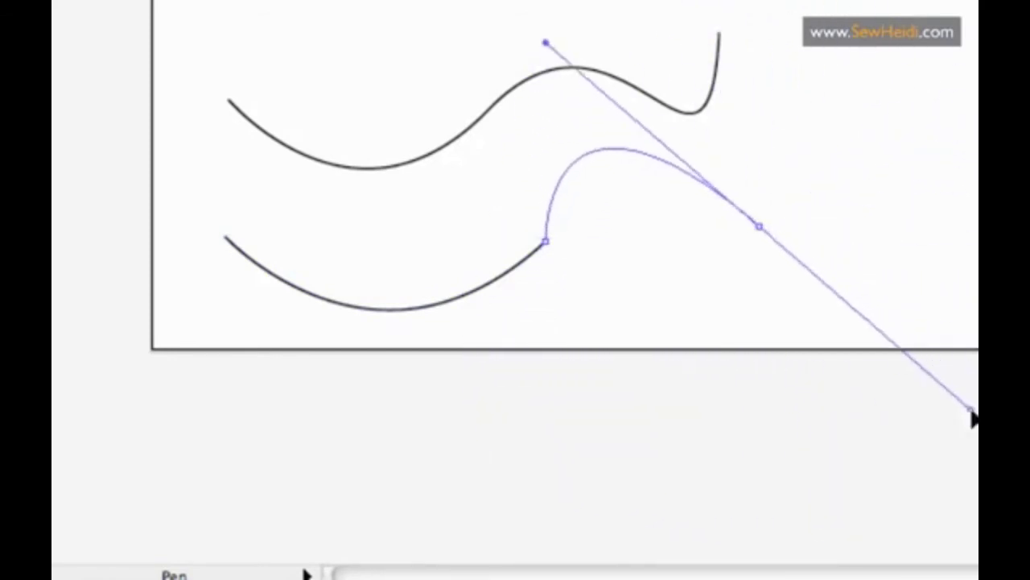
pyautogui.click(758, 227)
pyautogui.moveTo(946, 105); pyautogui.dragTo(961, 348)
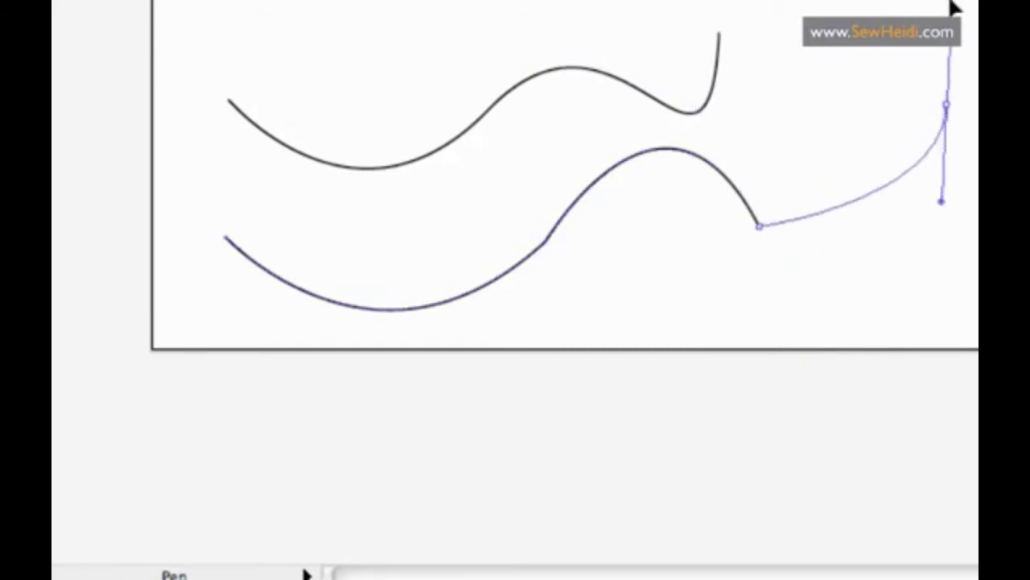
pyautogui.keyDown('ctrl'); pyautogui.click(950, 137); pyautogui.keyUp('ctrl')
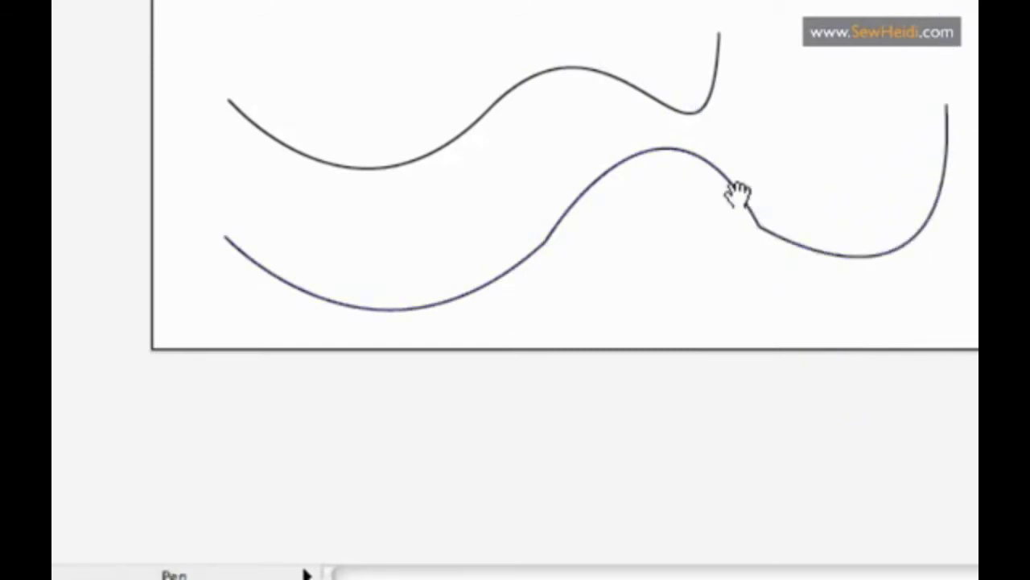
# - Marquee-select all the practice curves and delete them
pyautogui.moveTo(735, 193); pyautogui.dragTo(732, 269)
pyautogui.press('v')
pyautogui.moveTo(694, 360); pyautogui.dragTo(361, 0)
pyautogui.press('Delete')
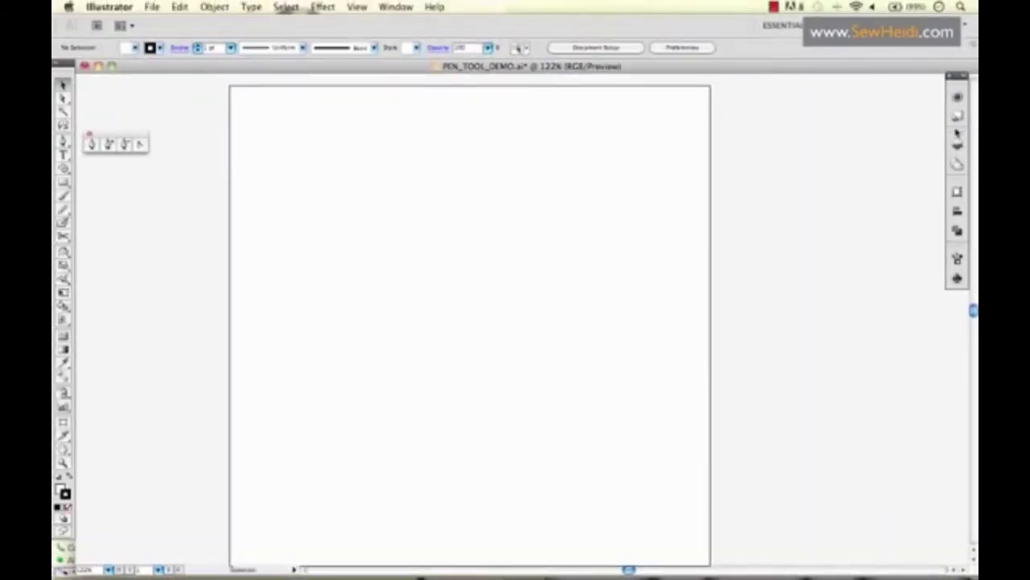
# - Show the PHOTO layer's croquis sketch and set the stroke colour to crimson red
pyautogui.click(957, 144)
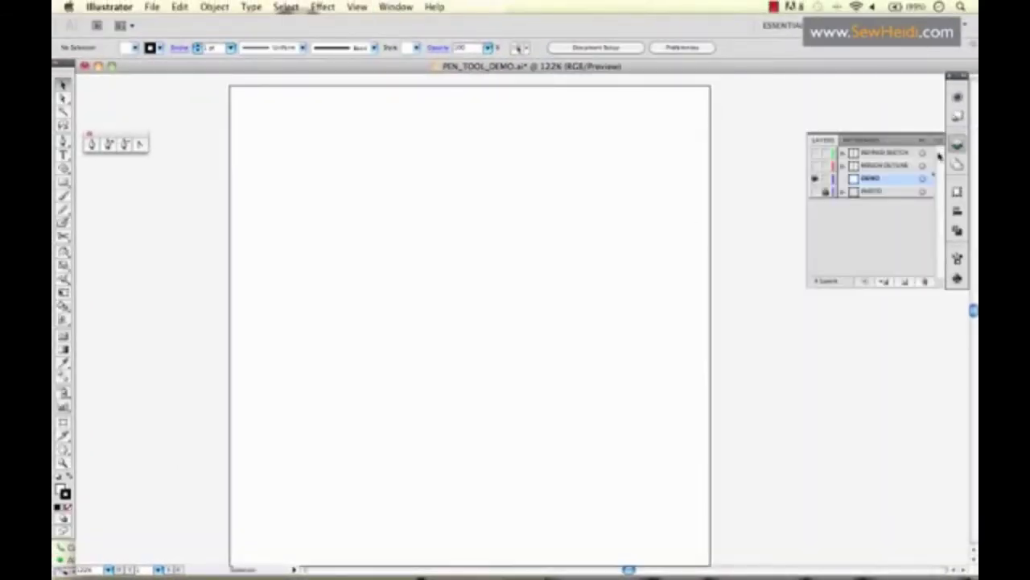
pyautogui.click(815, 192)
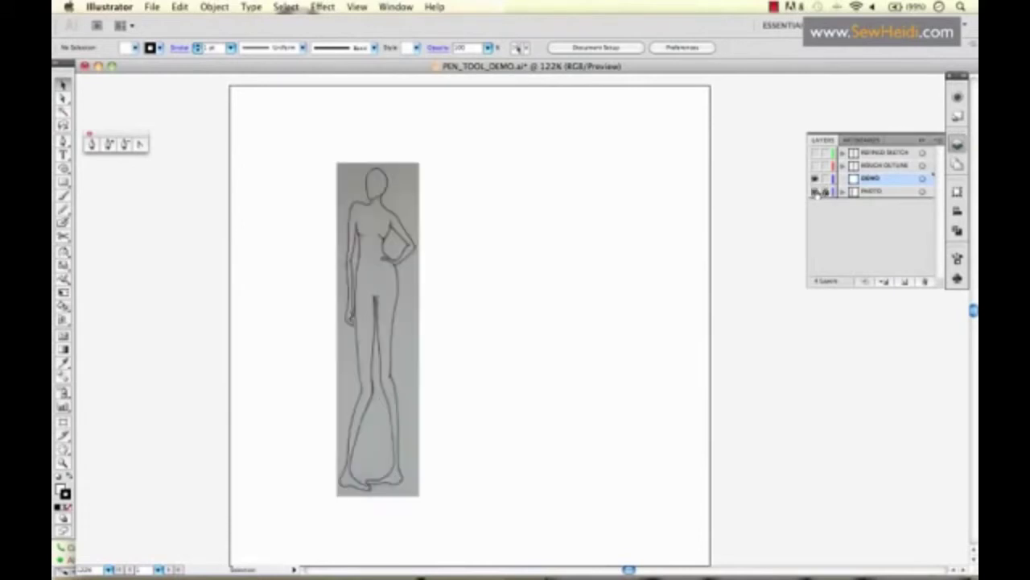
pyautogui.click(62, 489)
pyautogui.click(67, 494)
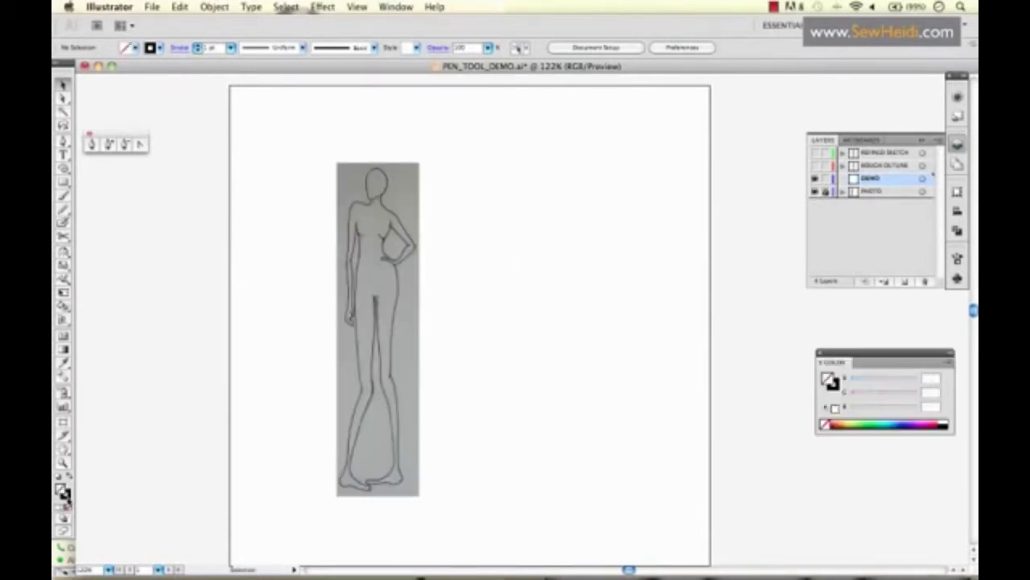
pyautogui.click(831, 425)
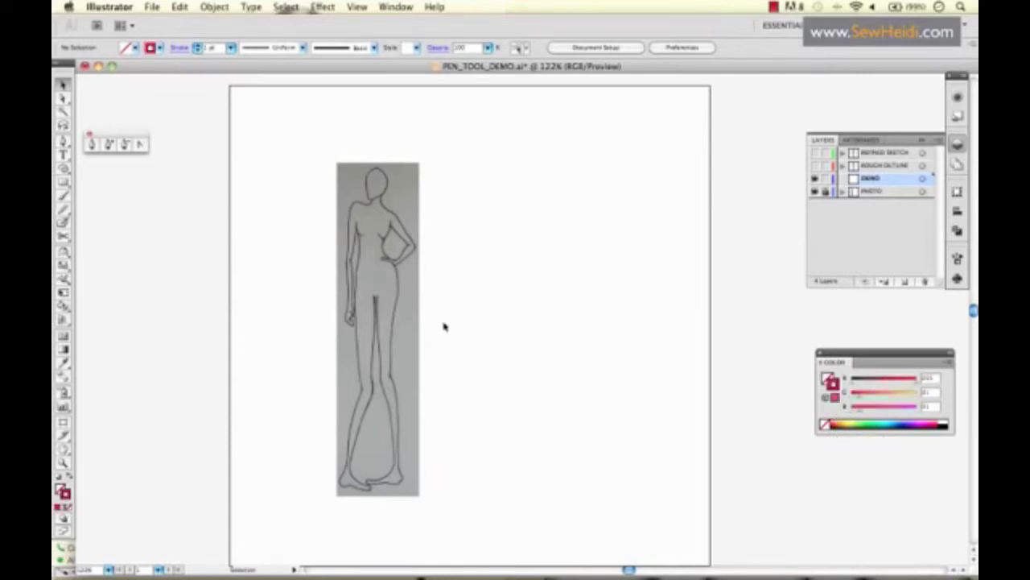
# - Zoom in on the figure's upper half and trace the head as a closed red outline
pyautogui.press('z')
pyautogui.moveTo(345, 152)
pyautogui.mouseDown()
pyautogui.moveTo(480, 347)
pyautogui.moveTo(448, 394)
pyautogui.mouseUp()
pyautogui.press('p')
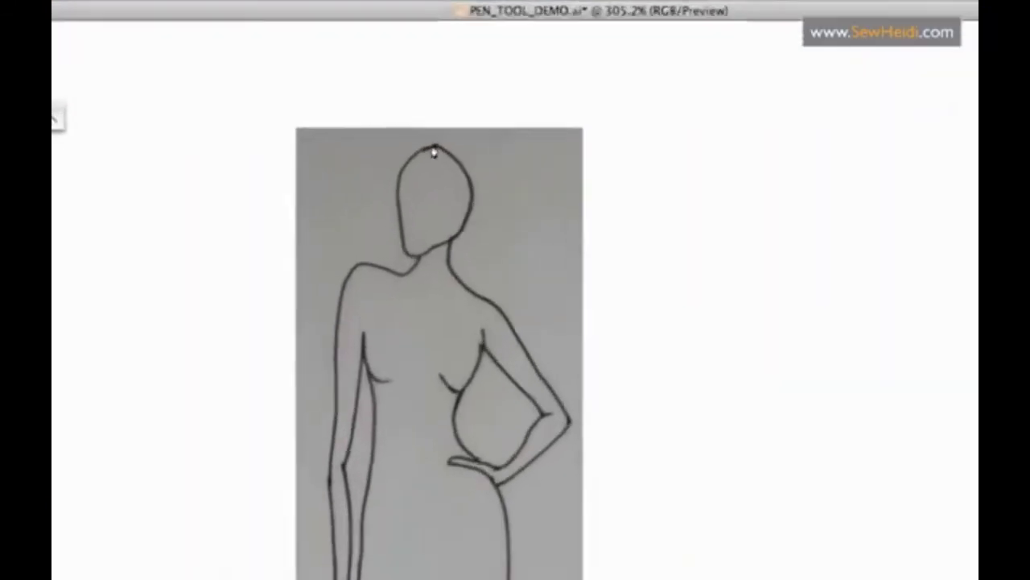
pyautogui.click(409, 166)
pyautogui.moveTo(433, 190); pyautogui.dragTo(450, 318)
pyautogui.keyDown('alt'); pyautogui.click(433, 190); pyautogui.keyUp('alt')
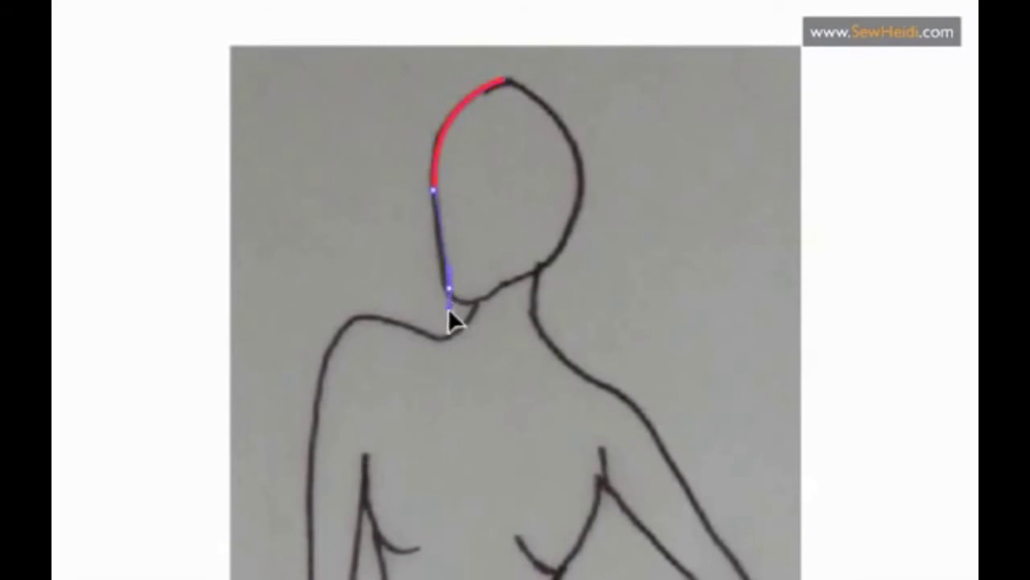
pyautogui.keyDown('alt'); pyautogui.click(448, 290); pyautogui.keyUp('alt')
pyautogui.moveTo(536, 266); pyautogui.dragTo(619, 213)
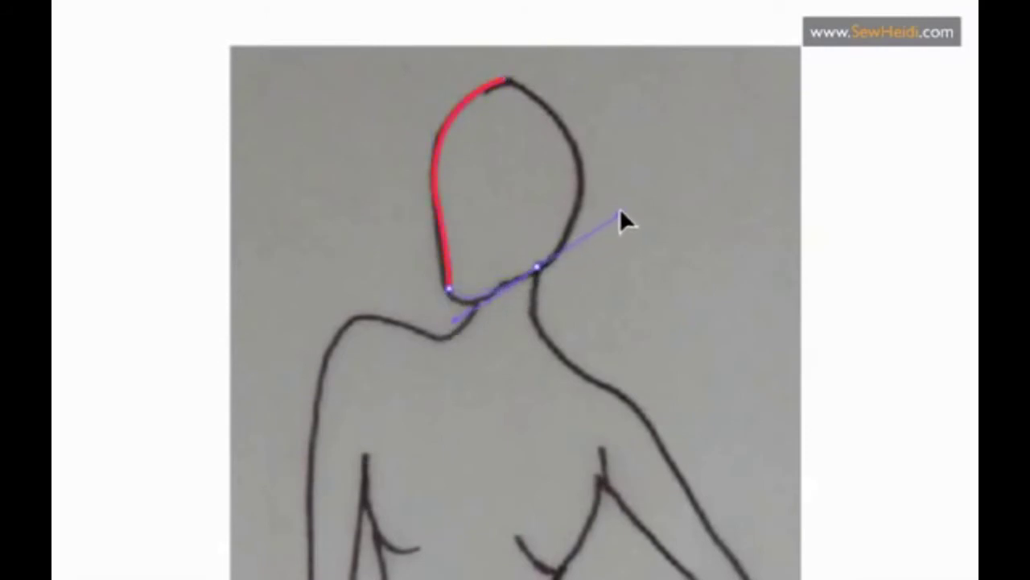
pyautogui.keyDown('alt'); pyautogui.click(536, 268); pyautogui.keyUp('alt')
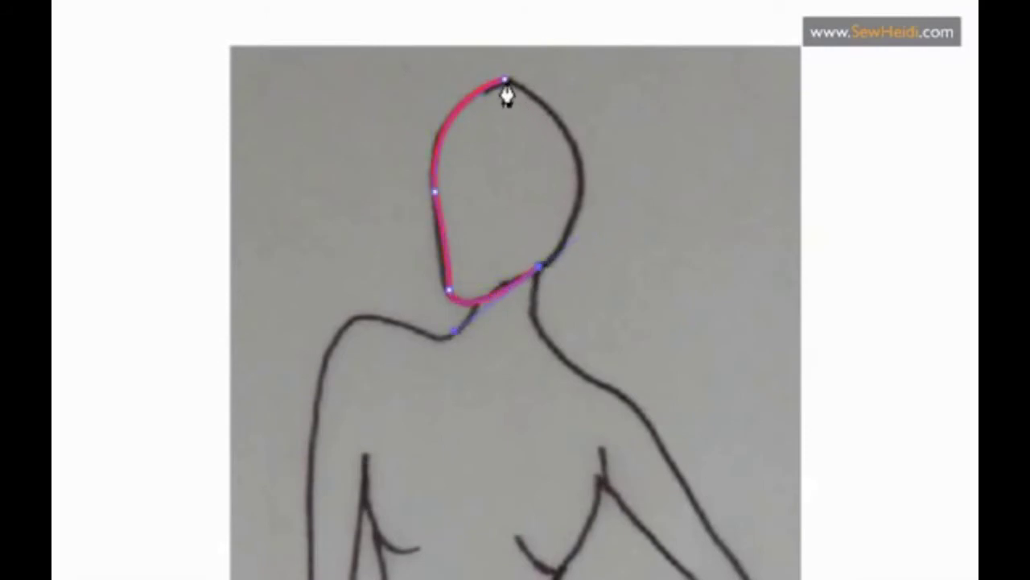
pyautogui.moveTo(506, 81); pyautogui.dragTo(359, 11)
pyautogui.press('v')
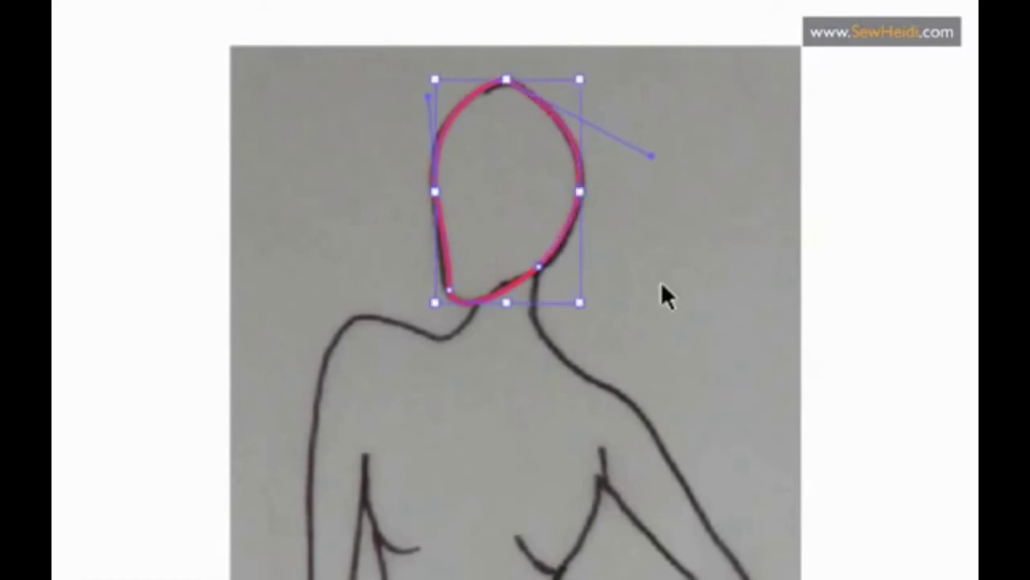
pyautogui.press('p')
# - Trace a red line from the neck over the shoulder down the arm
pyautogui.click(473, 303)
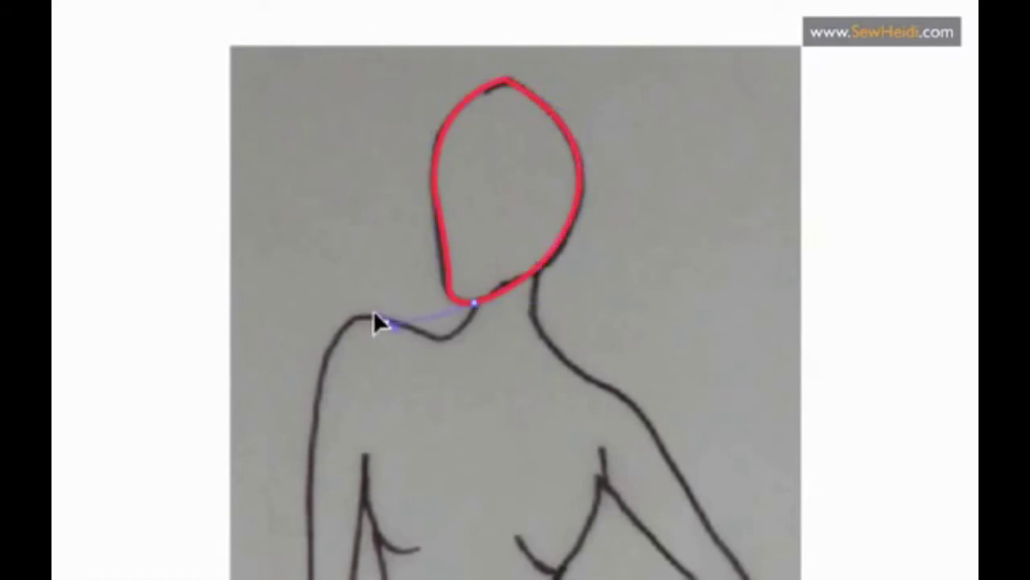
pyautogui.moveTo(388, 322); pyautogui.dragTo(314, 285)
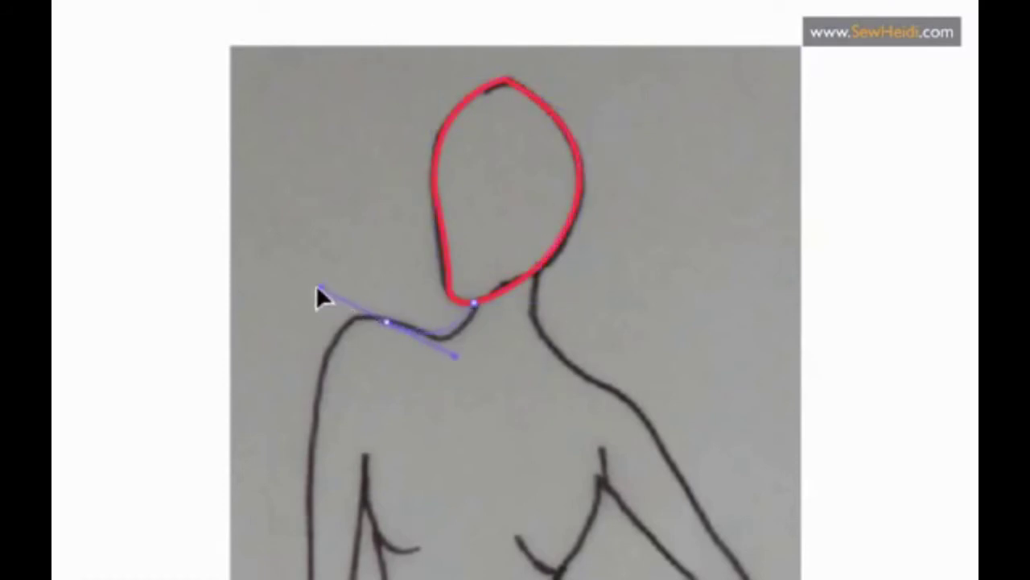
pyautogui.click(320, 412)
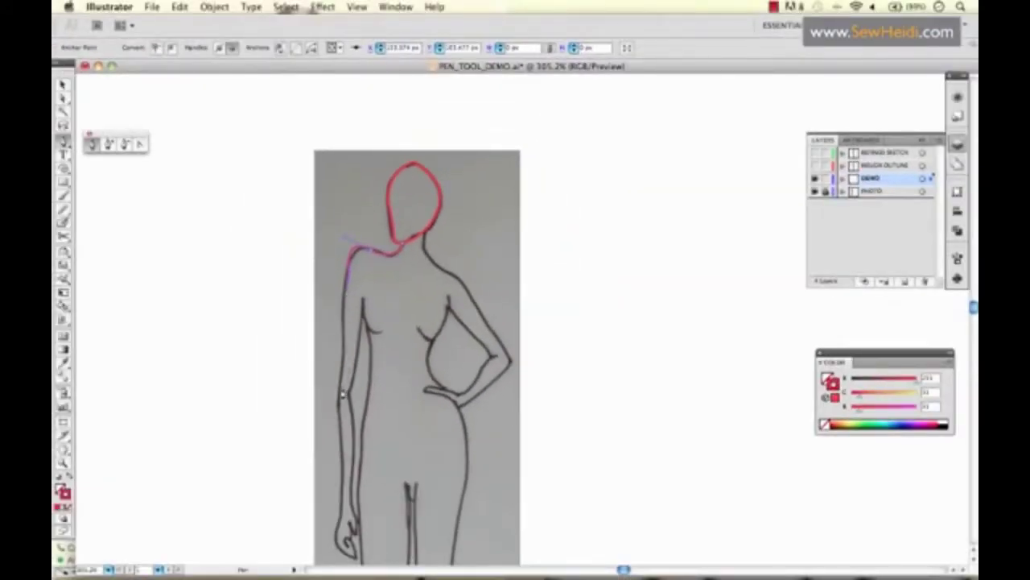
pyautogui.click(338, 410)
pyautogui.hotkey('ctrl', 'shift', 'a')
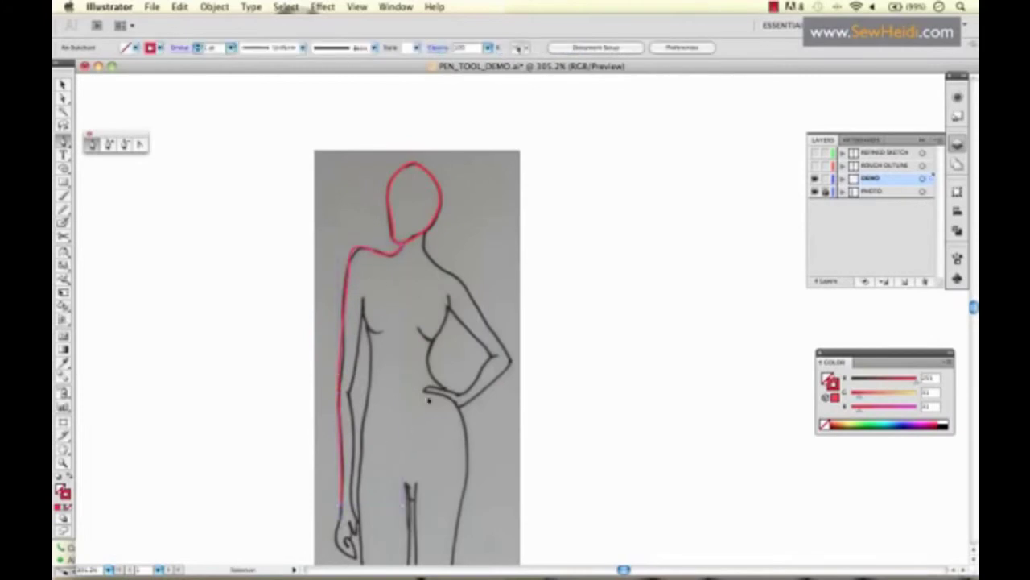
# - Zoom closely on the neck and shoulders and select the shoulder path for anchor editing
pyautogui.press('z')
pyautogui.moveTo(257, 191); pyautogui.dragTo(471, 330)
pyautogui.scroll(3, 487, 387)
pyautogui.hscroll(4, 486, 387)
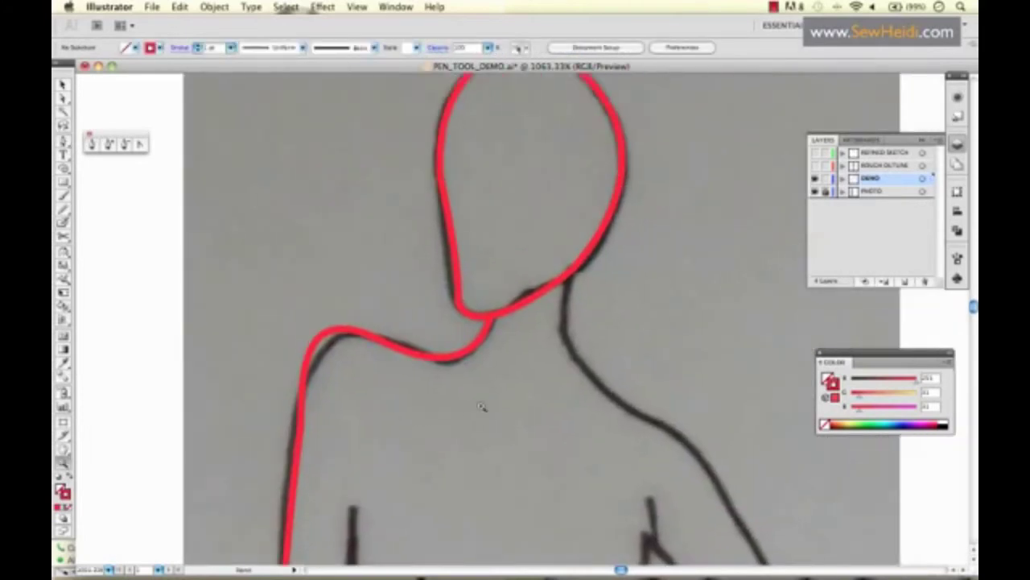
pyautogui.press('v')
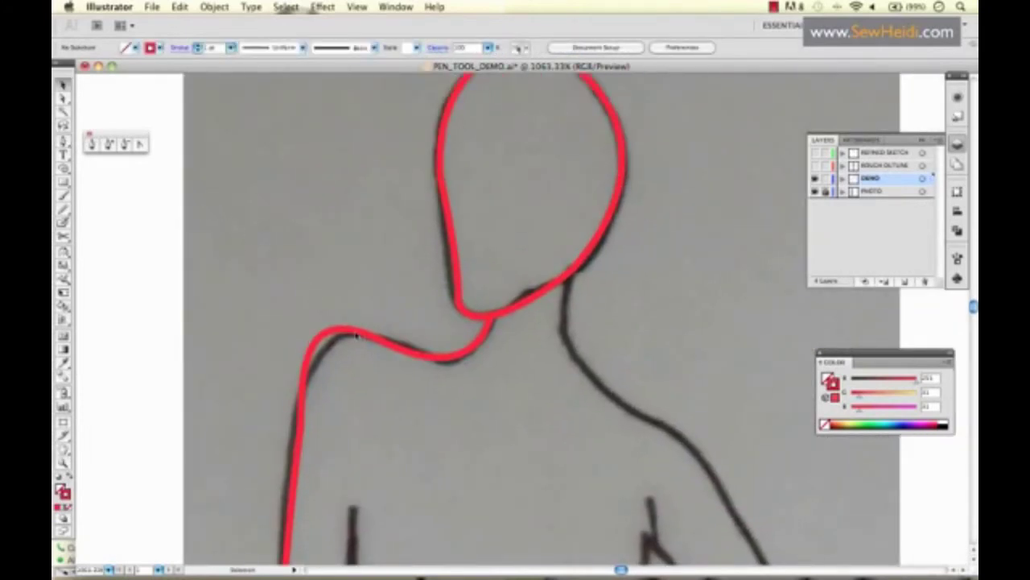
pyautogui.click(356, 336)
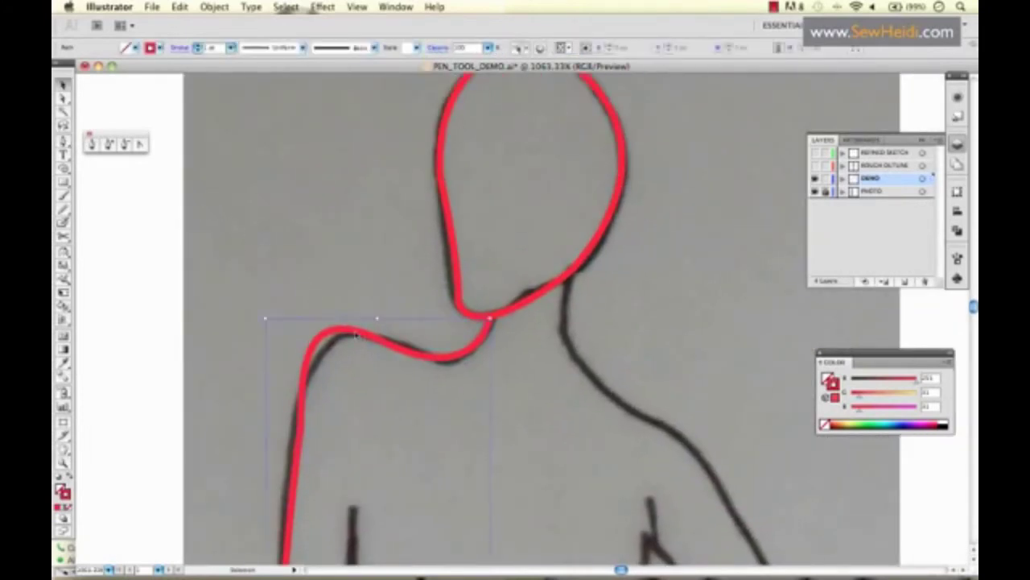
pyautogui.click(90, 146)
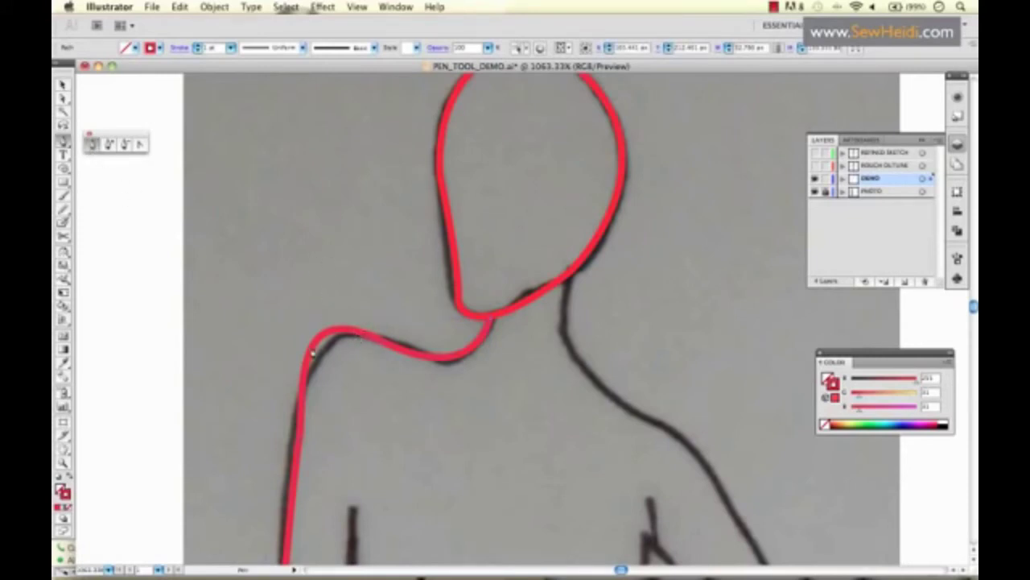
pyautogui.hscroll(-5, 483, 362)
# - Hide the PHOTO layer and remove the shoulder curve's bend anchors to straighten it
pyautogui.press('v')
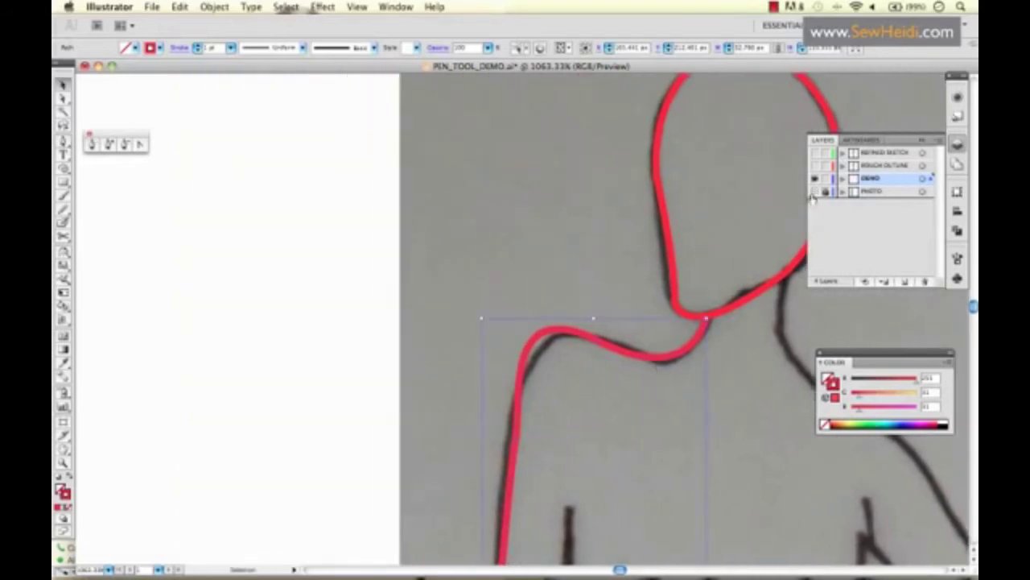
pyautogui.click(814, 190)
pyautogui.moveTo(630, 423); pyautogui.dragTo(409, 372)
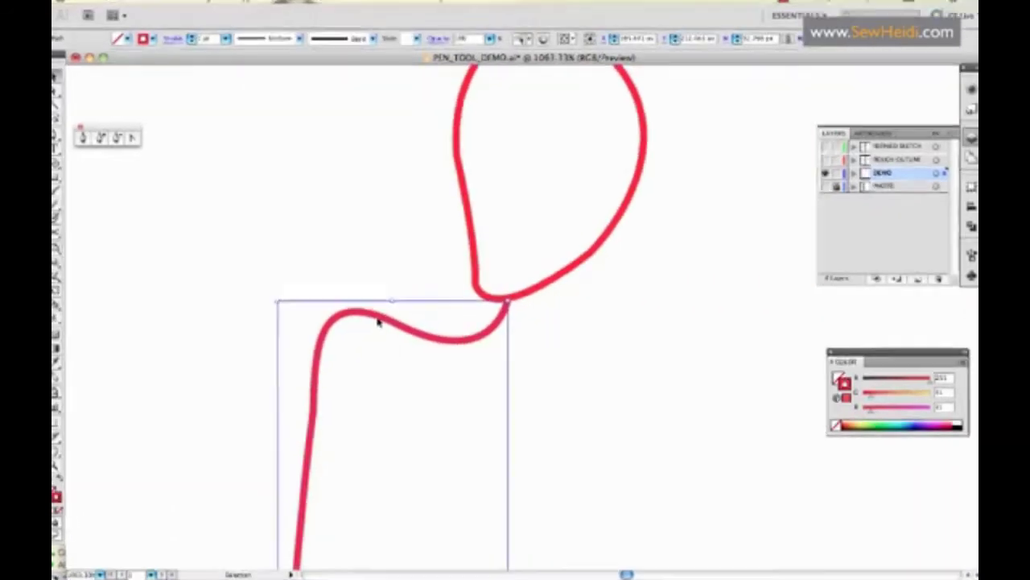
pyautogui.press('p')
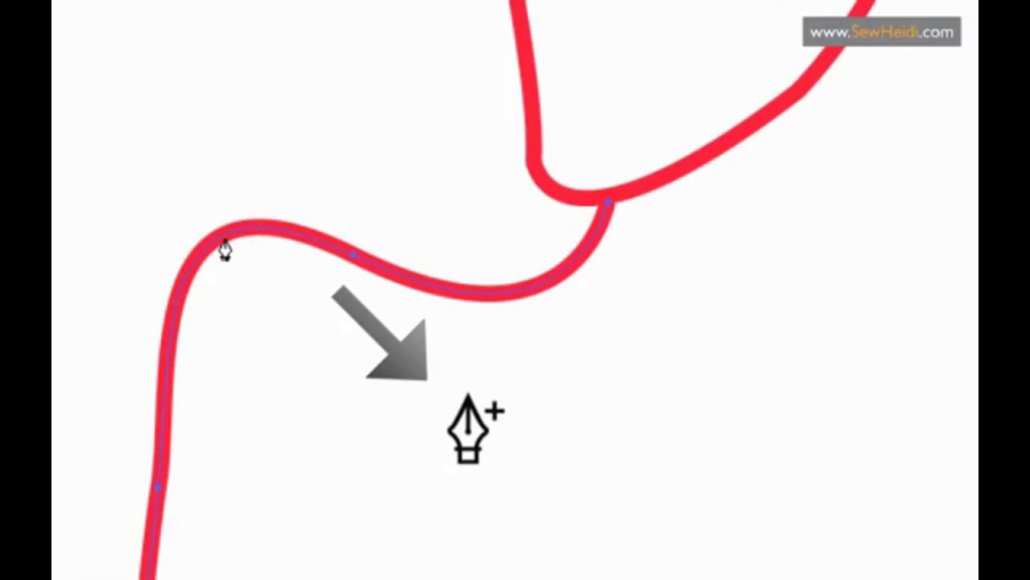
pyautogui.click(224, 244)
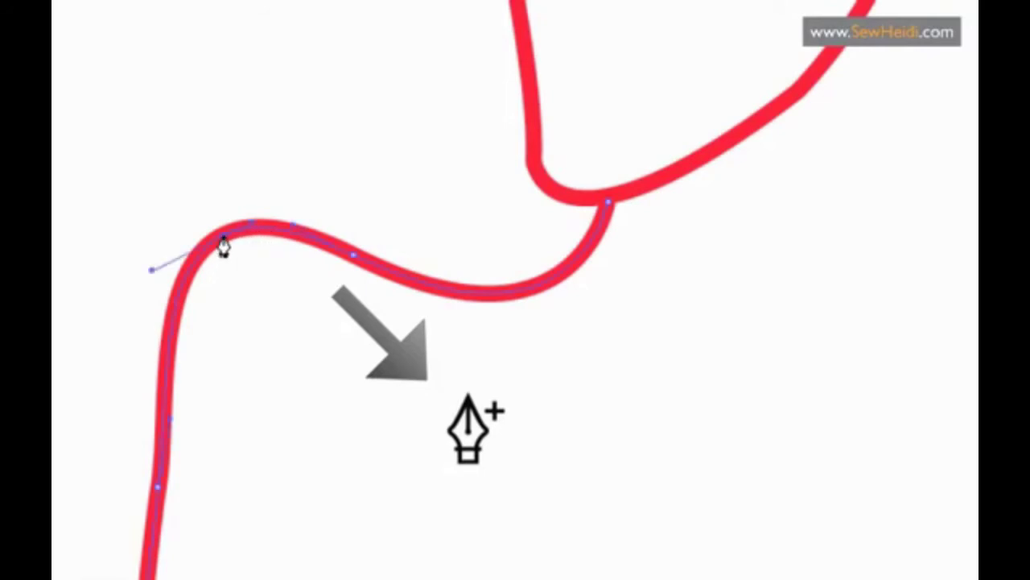
pyautogui.click(409, 283)
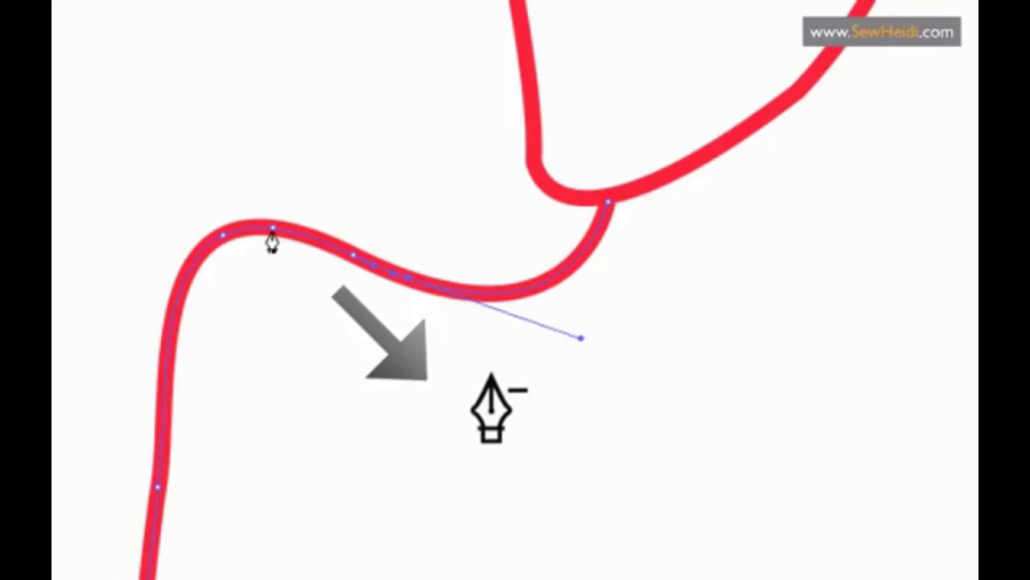
pyautogui.click(272, 234)
pyautogui.click(223, 239)
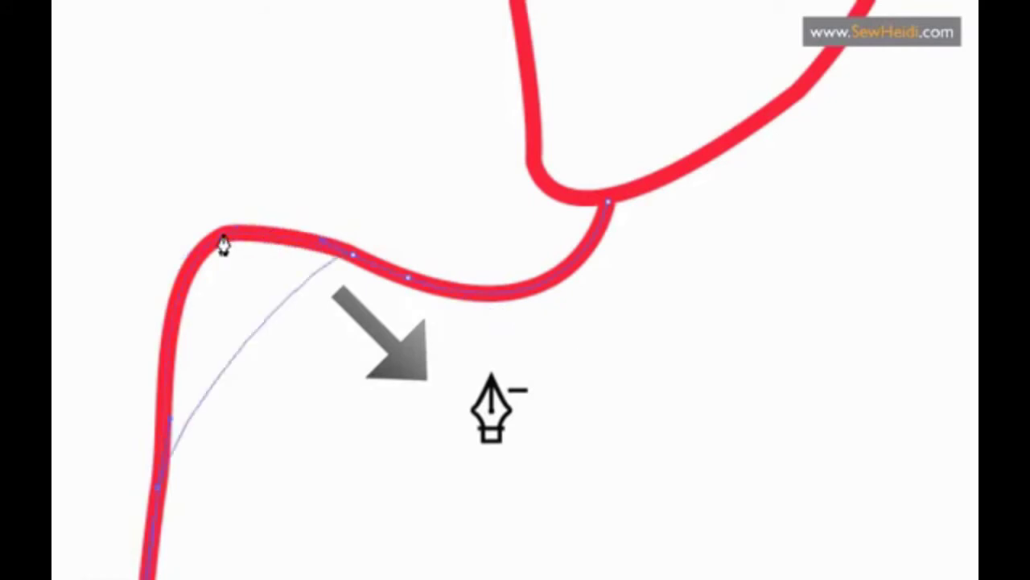
pyautogui.click(353, 256)
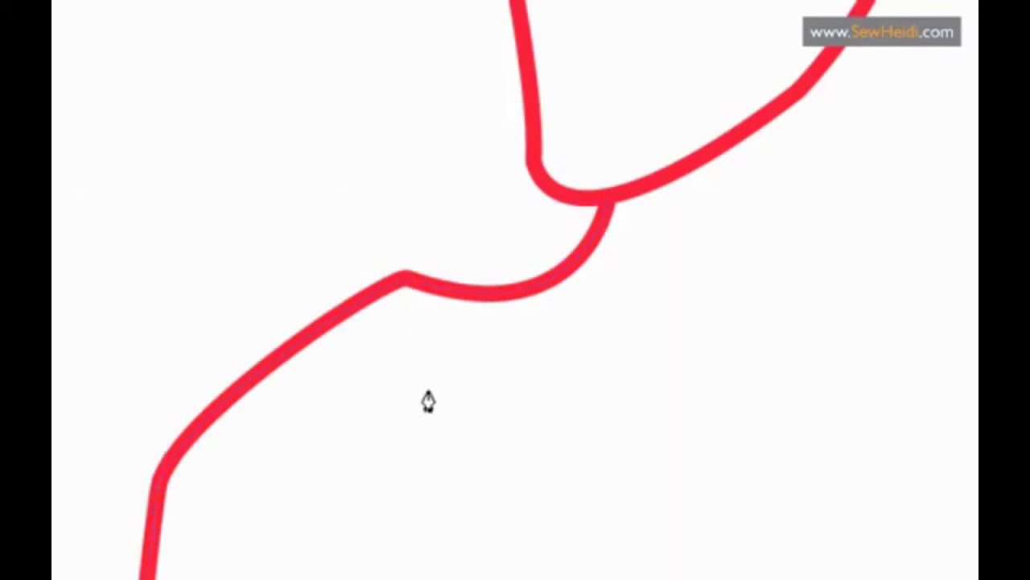
# - Delete anchors on the lower diagonal and in the dip near the junction, then deselect
pyautogui.click(352, 304)
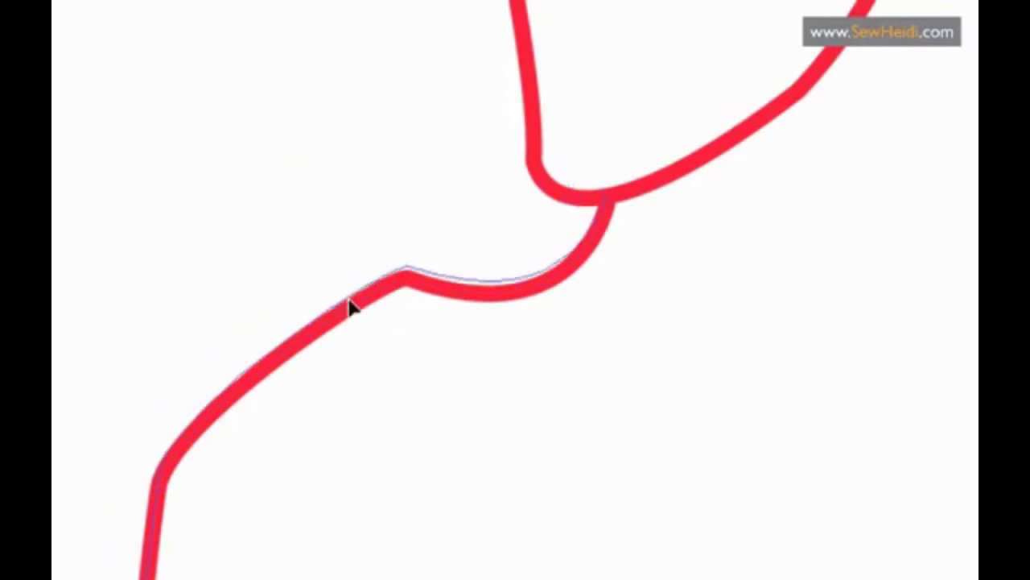
pyautogui.click(355, 315)
pyautogui.press('p')
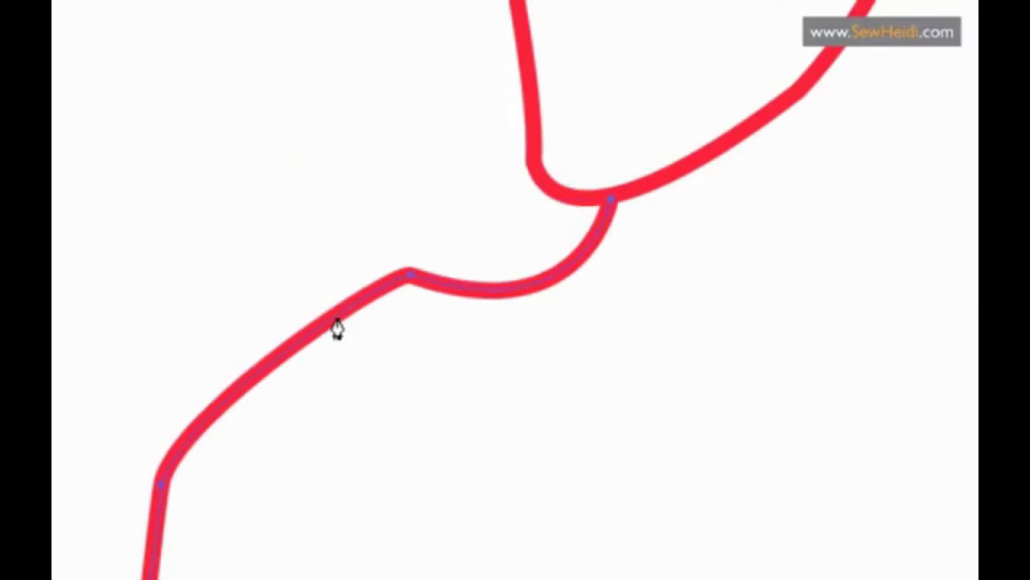
pyautogui.click(337, 319)
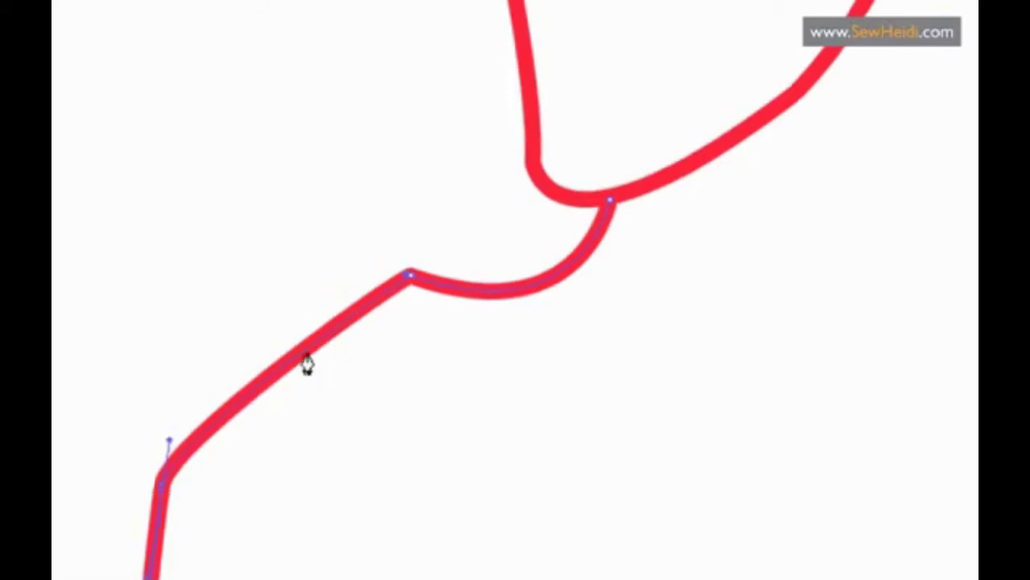
pyautogui.hotkey('ctrl', '-')
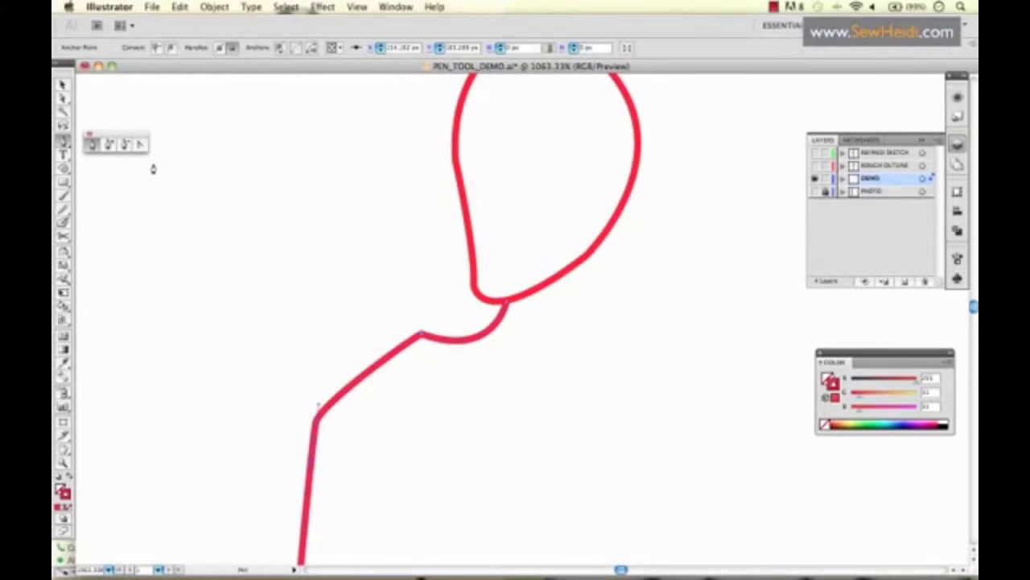
pyautogui.click(125, 143)
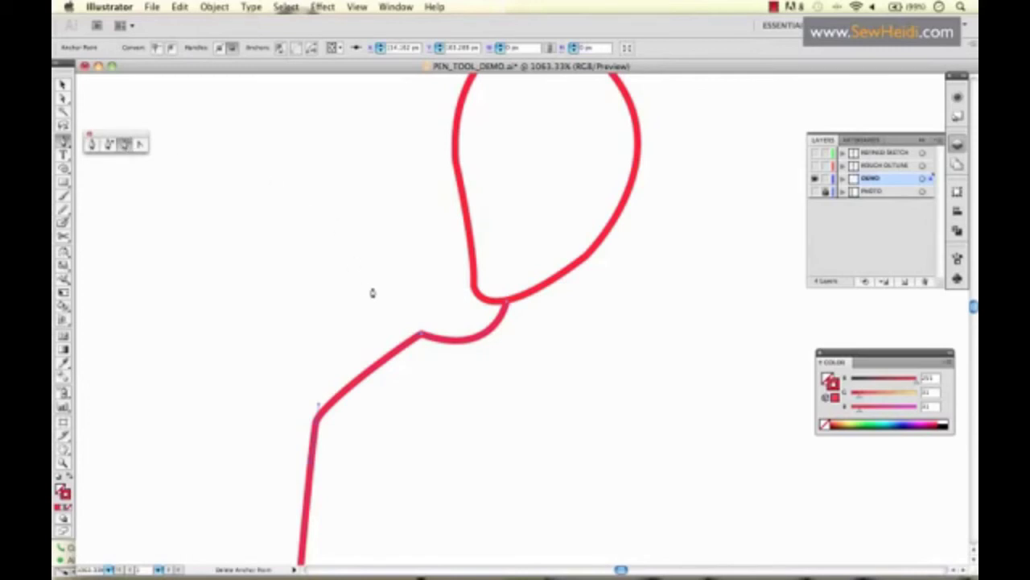
pyautogui.click(420, 339)
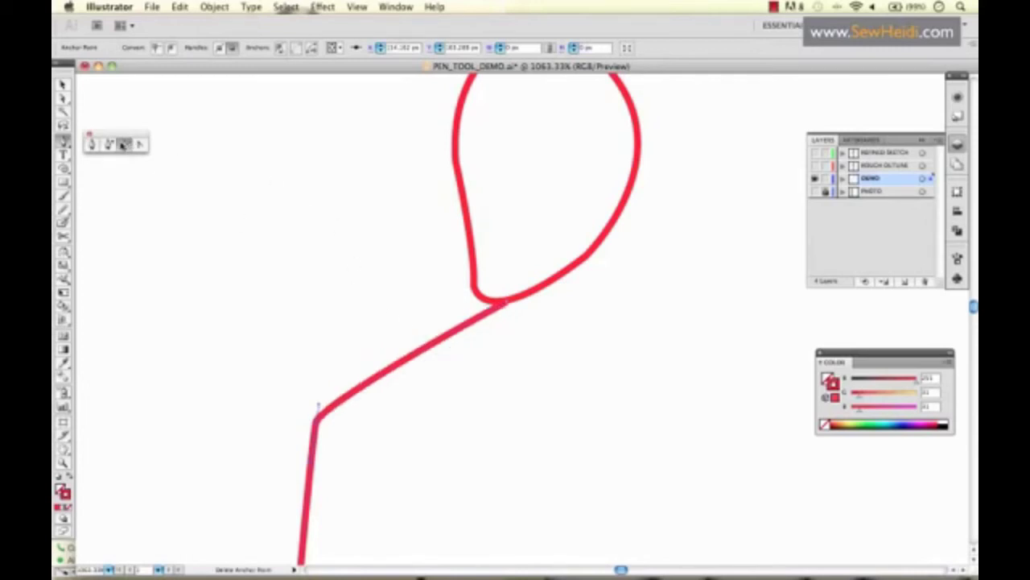
pyautogui.click(109, 144)
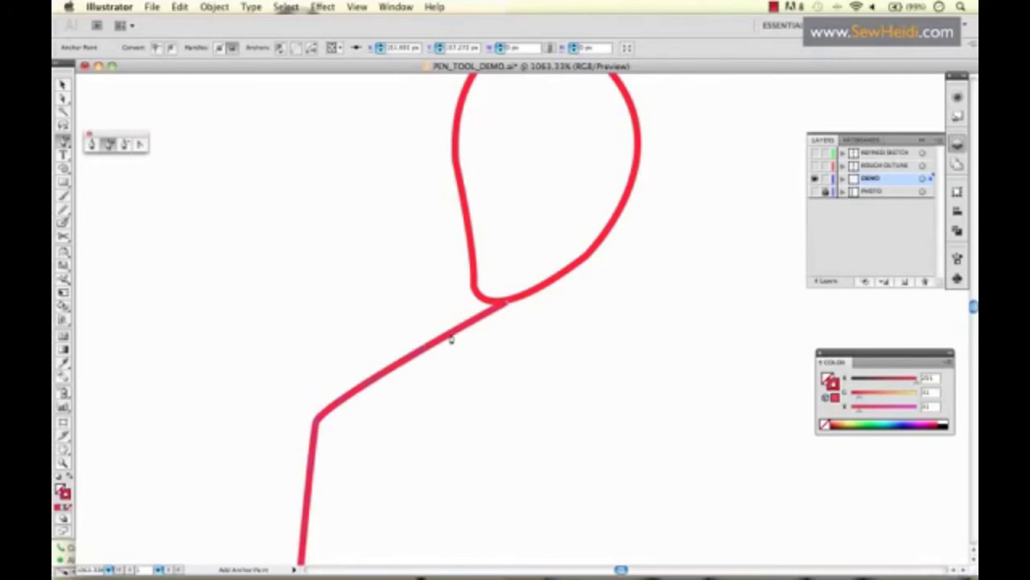
pyautogui.keyDown('ctrl'); pyautogui.click(383, 294); pyautogui.keyUp('ctrl')
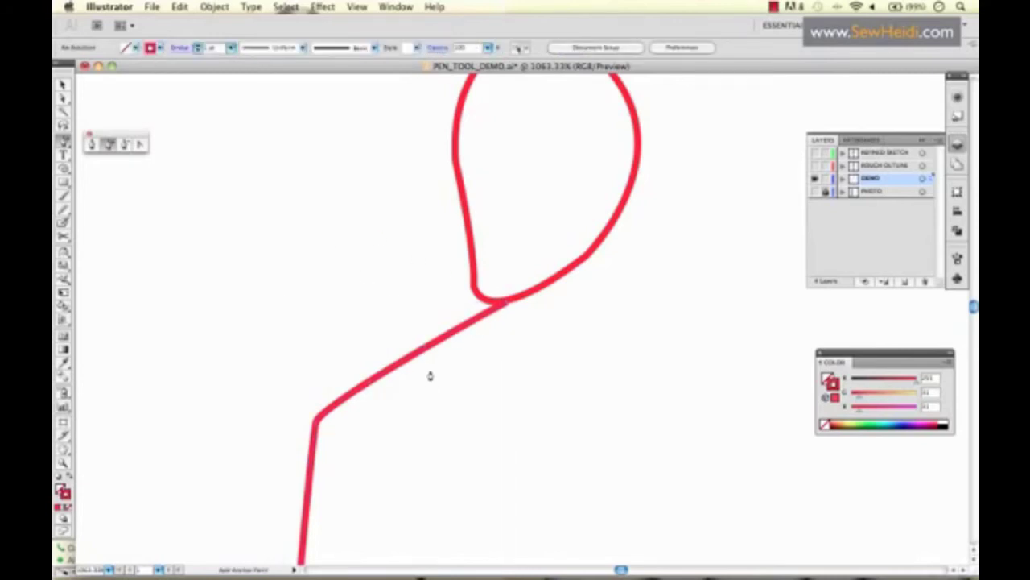
pyautogui.hscroll(-5, 472, 348)
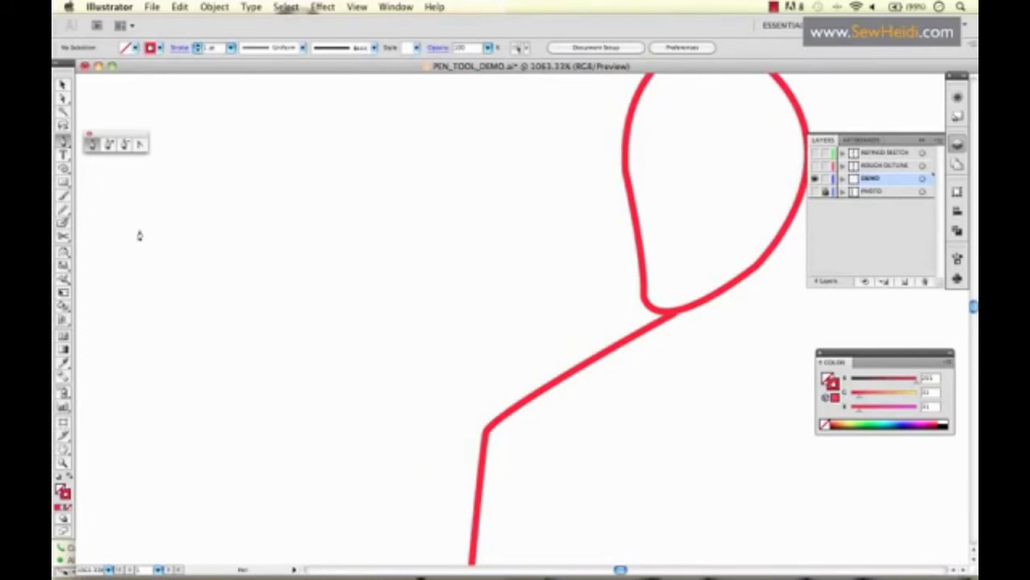
# - Draw a new two-segment red path with a sharp corner point
pyautogui.click(135, 245)
pyautogui.click(347, 121)
pyautogui.click(459, 294)
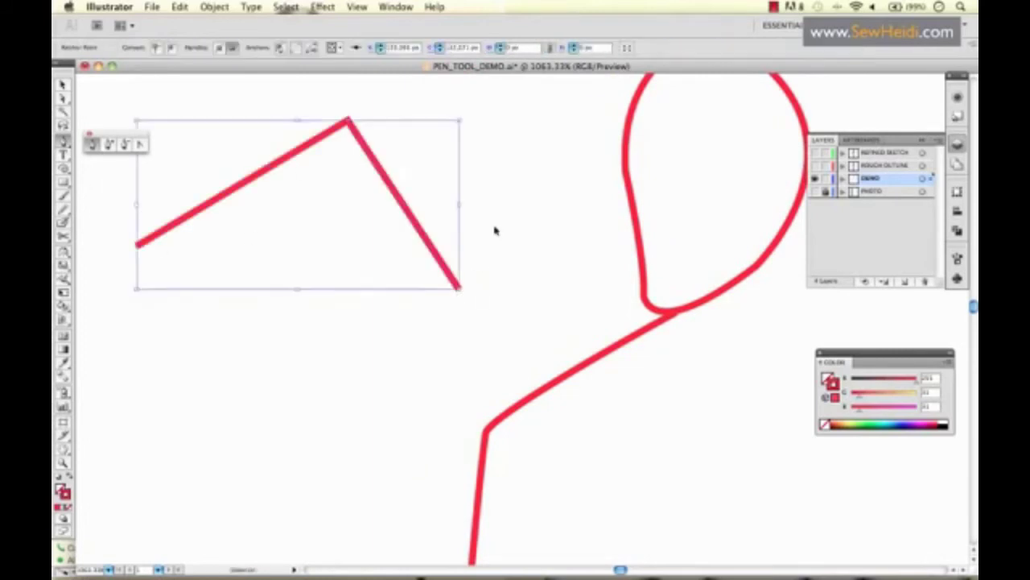
pyautogui.keyDown('ctrl'); pyautogui.click(494, 227); pyautogui.keyUp('ctrl')
# - Convert the sharp corner to a smooth curve, adjust its handle, and zoom out to the artboard
pyautogui.click(141, 145)
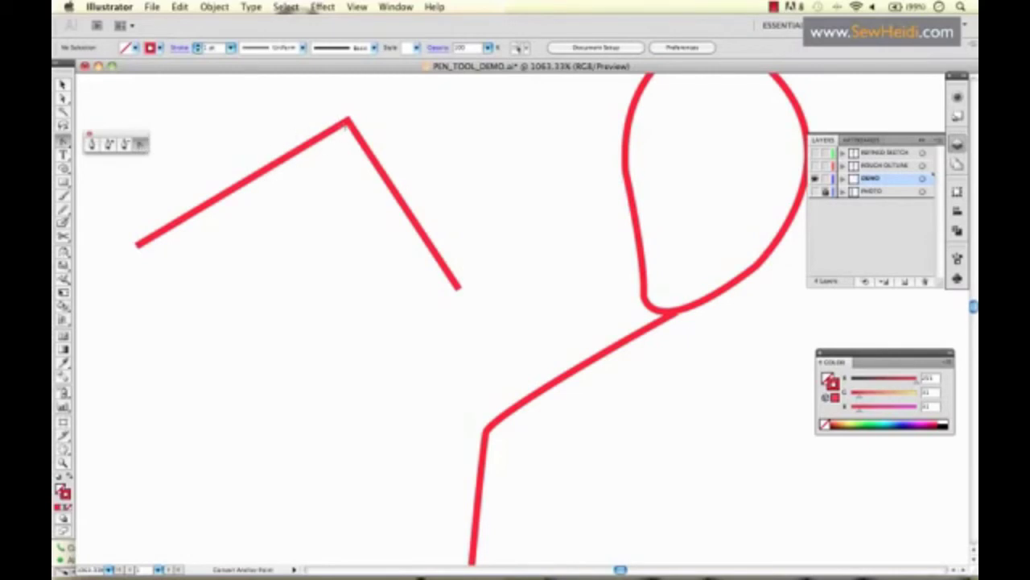
pyautogui.moveTo(384, 149); pyautogui.dragTo(400, 278)
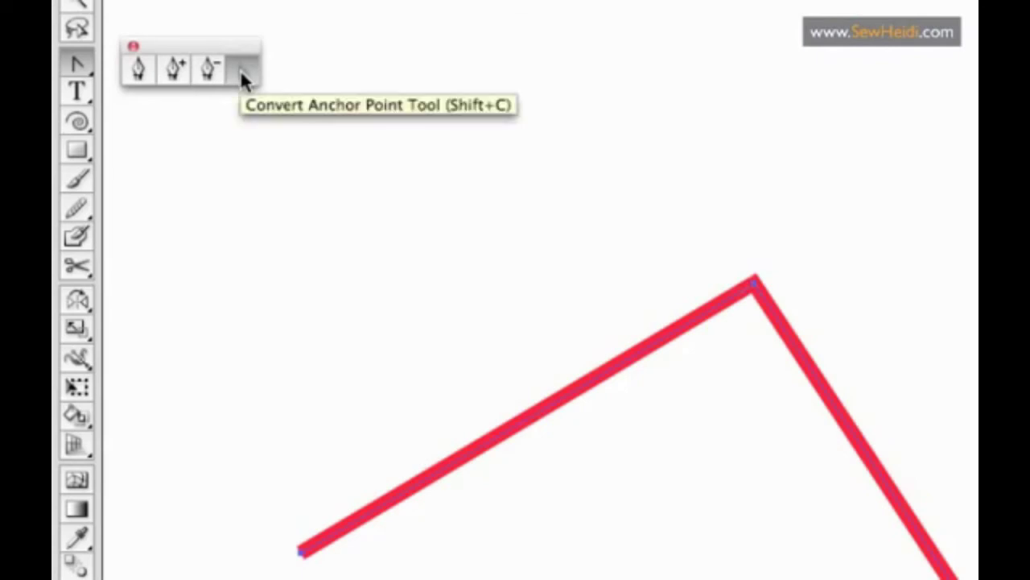
pyautogui.click(241, 70)
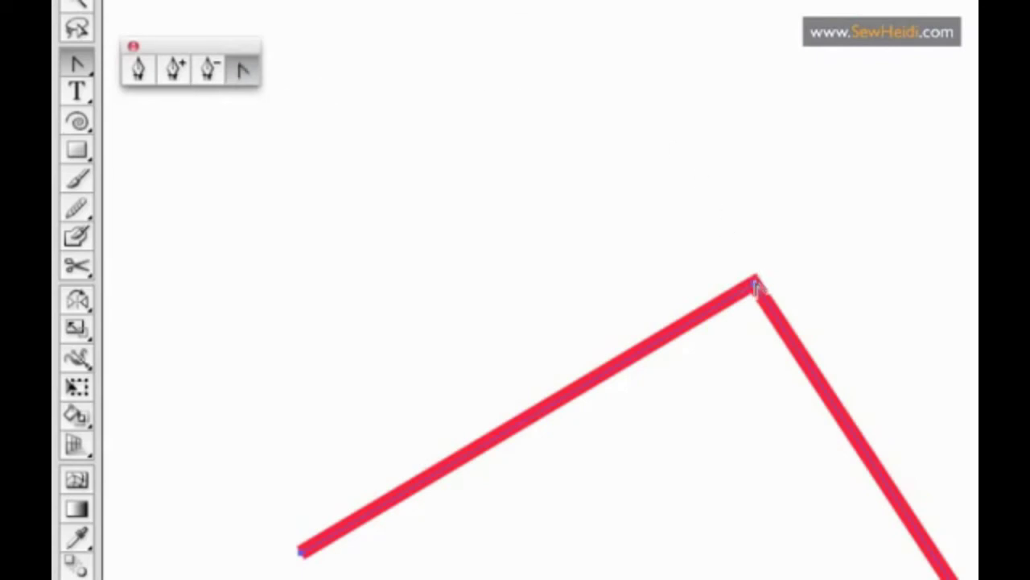
pyautogui.moveTo(755, 286)
pyautogui.mouseDown()
pyautogui.moveTo(858, 294)
pyautogui.moveTo(885, 275)
pyautogui.moveTo(897, 380)
pyautogui.mouseUp()
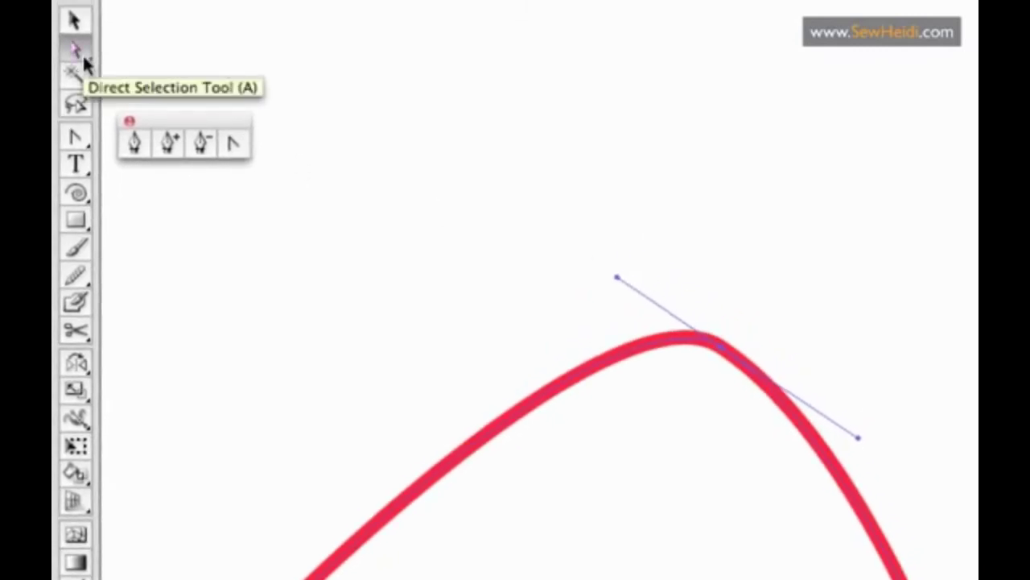
pyautogui.click(82, 53)
pyautogui.moveTo(618, 278); pyautogui.dragTo(437, 306)
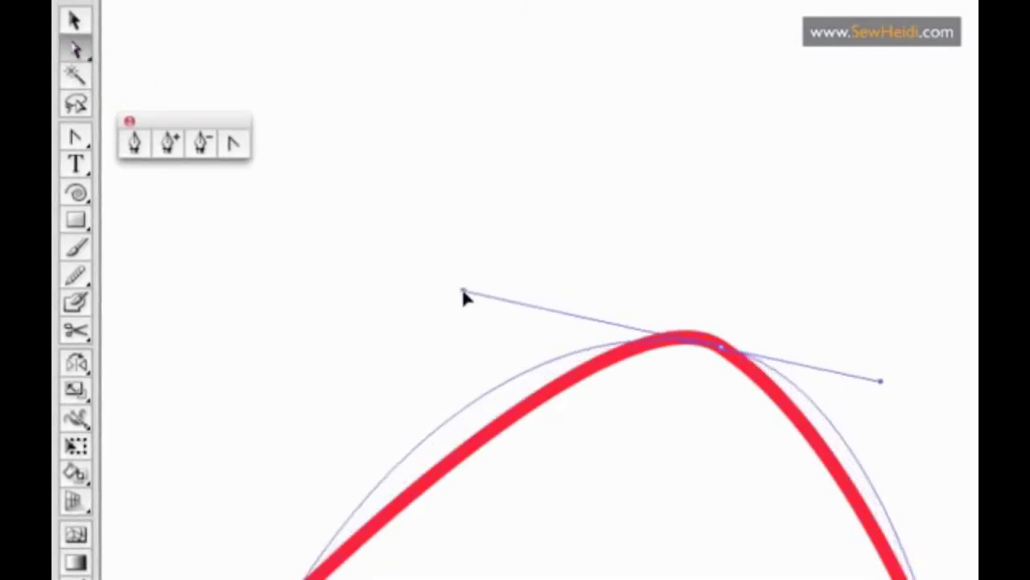
pyautogui.hotkey('ctrl', '0')
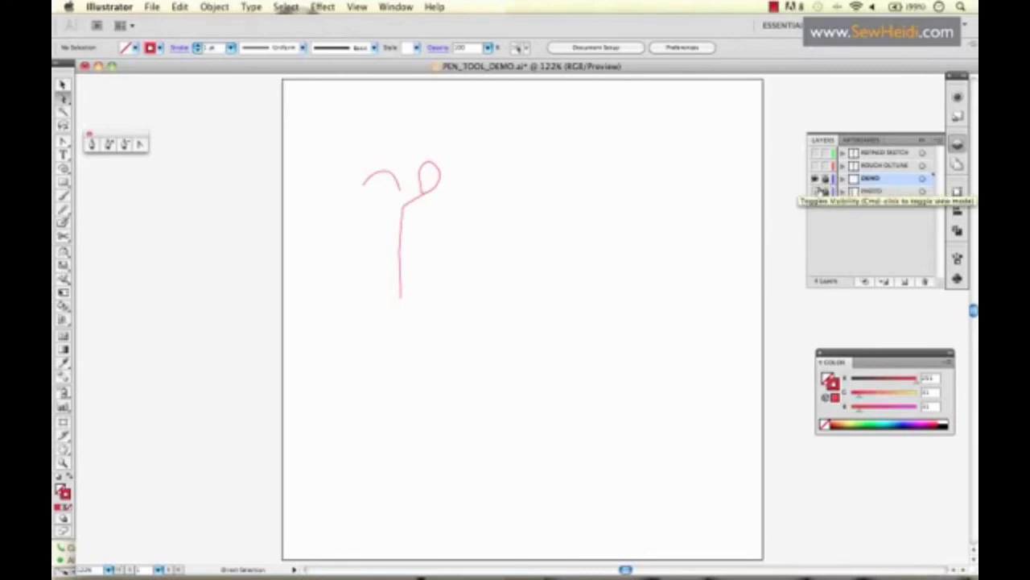
# - Show the PHOTO, ROUGH OUTLINE and REFINED SKETCH layers and zoom in on the outline figures
pyautogui.click(816, 191)
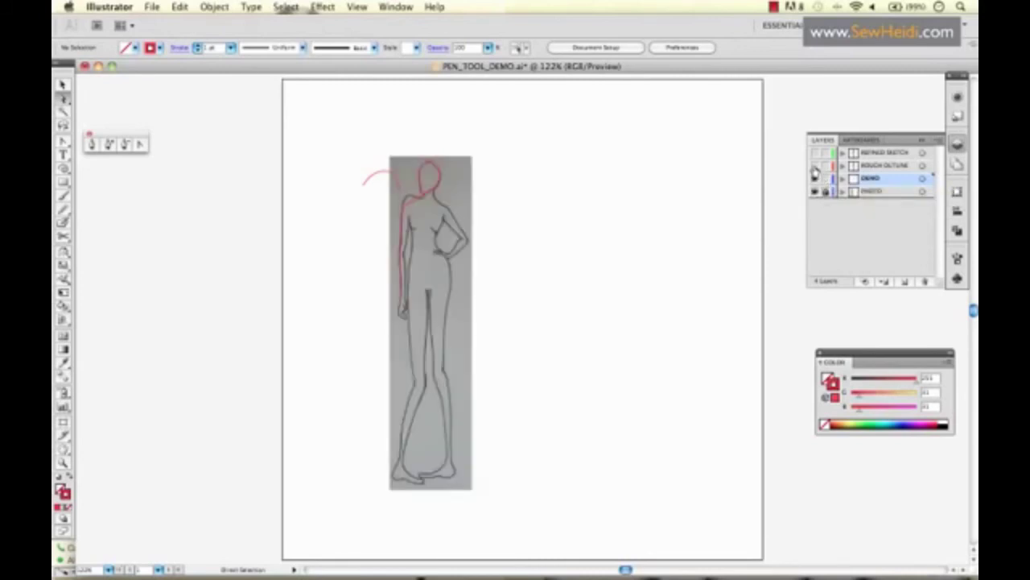
pyautogui.click(815, 165)
pyautogui.press('z')
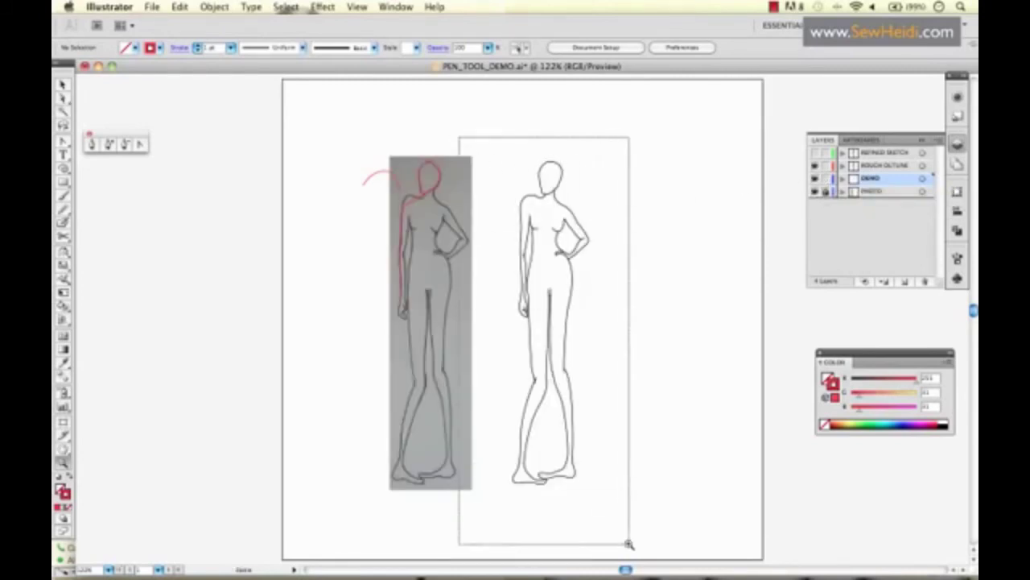
pyautogui.moveTo(458, 135); pyautogui.dragTo(627, 545)
pyautogui.moveTo(449, 150); pyautogui.dragTo(610, 392)
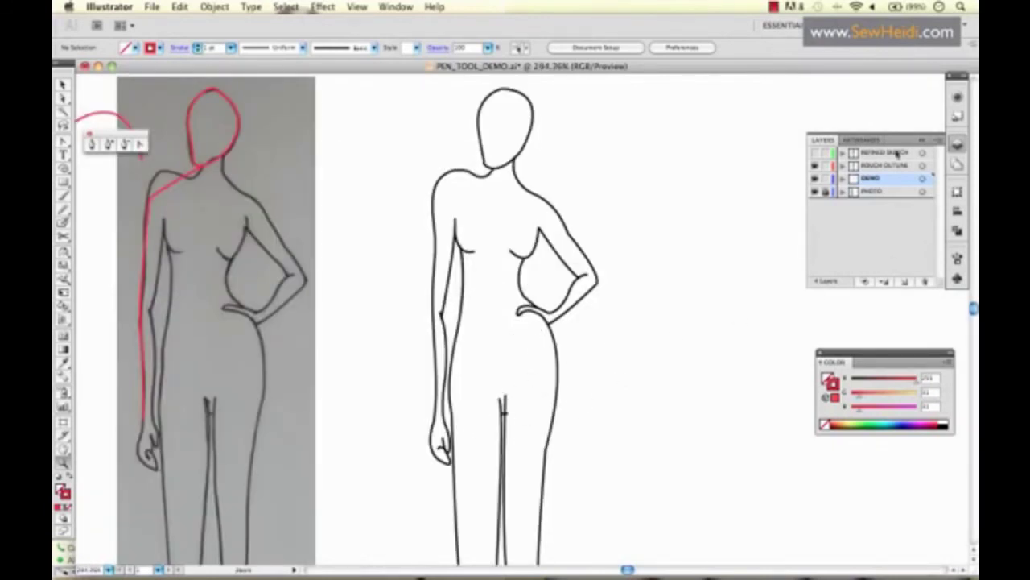
pyautogui.click(815, 152)
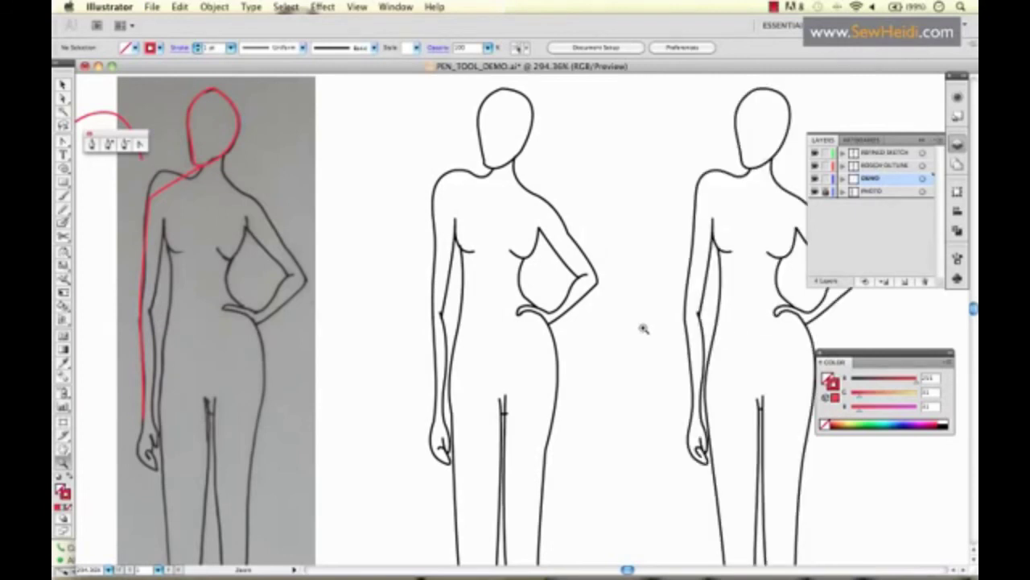
pyautogui.moveTo(592, 311); pyautogui.dragTo(454, 311)
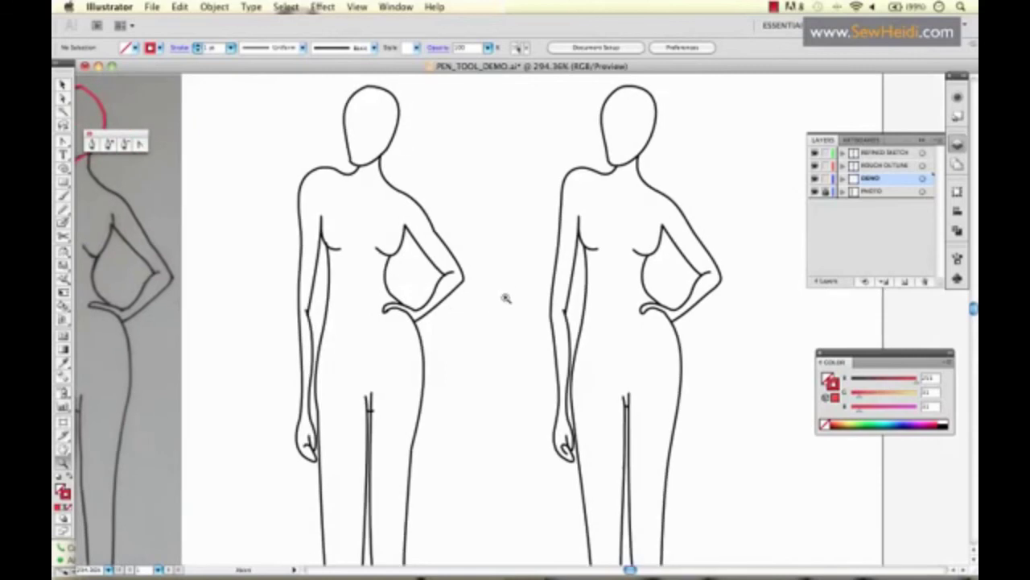